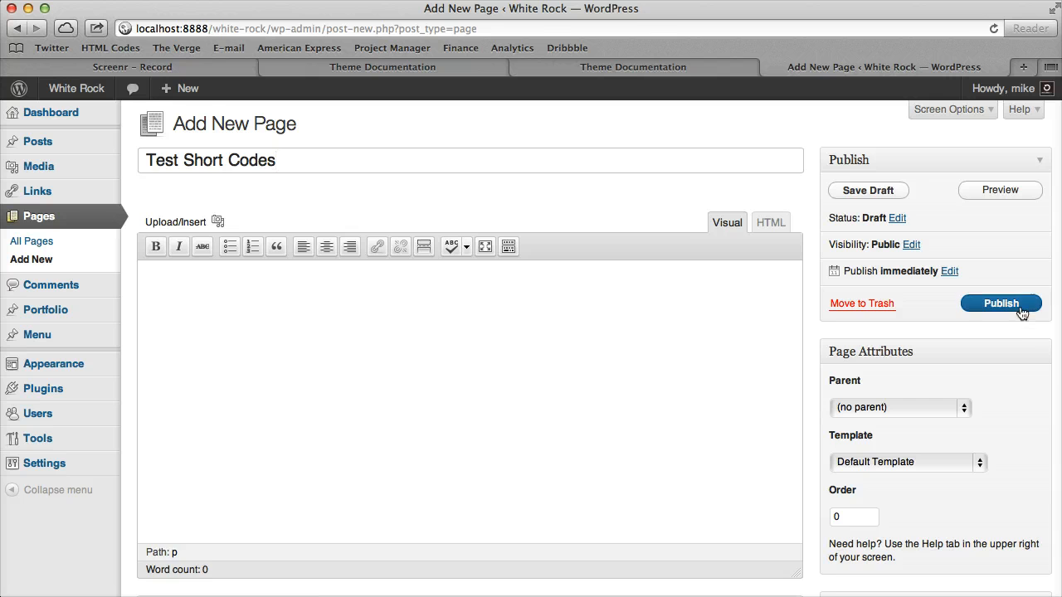
- Publish the Test Short Codes page and open its live view in a separate browser tab
left_click(1019, 305)
right_click(555, 237)
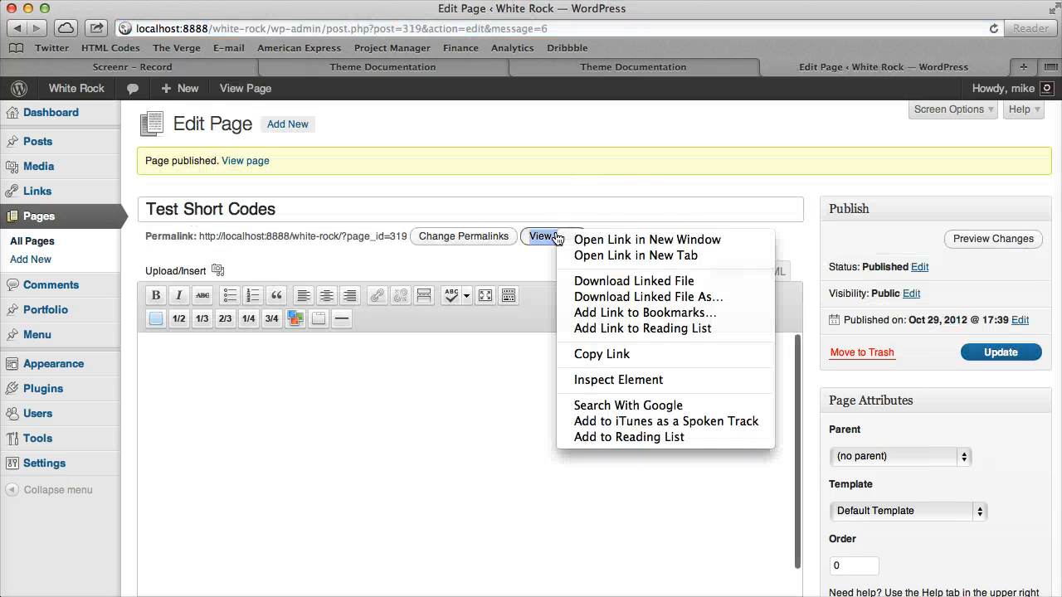
left_click(614, 255)
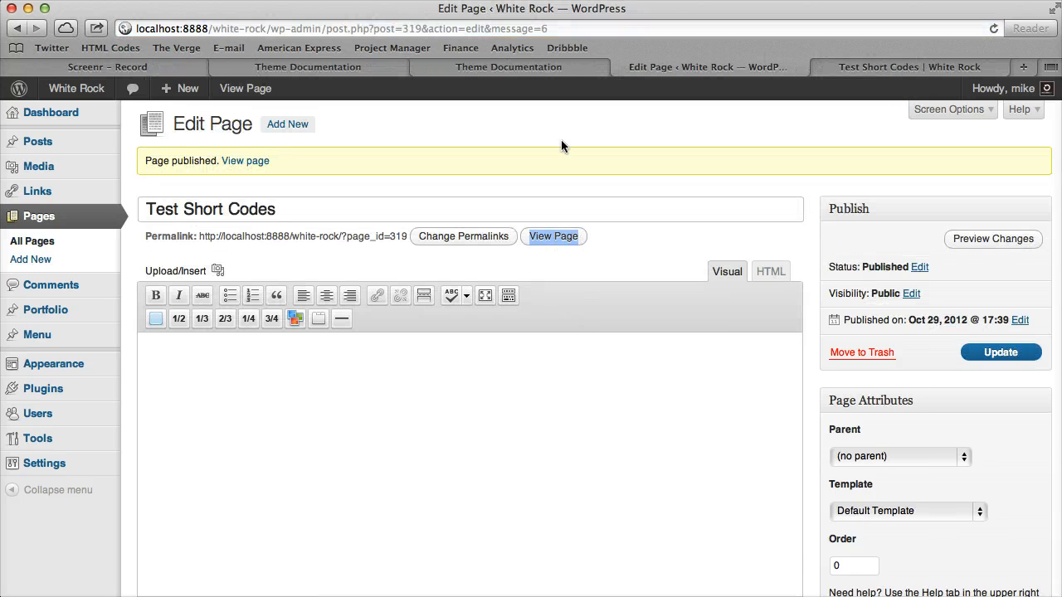
left_click(533, 203)
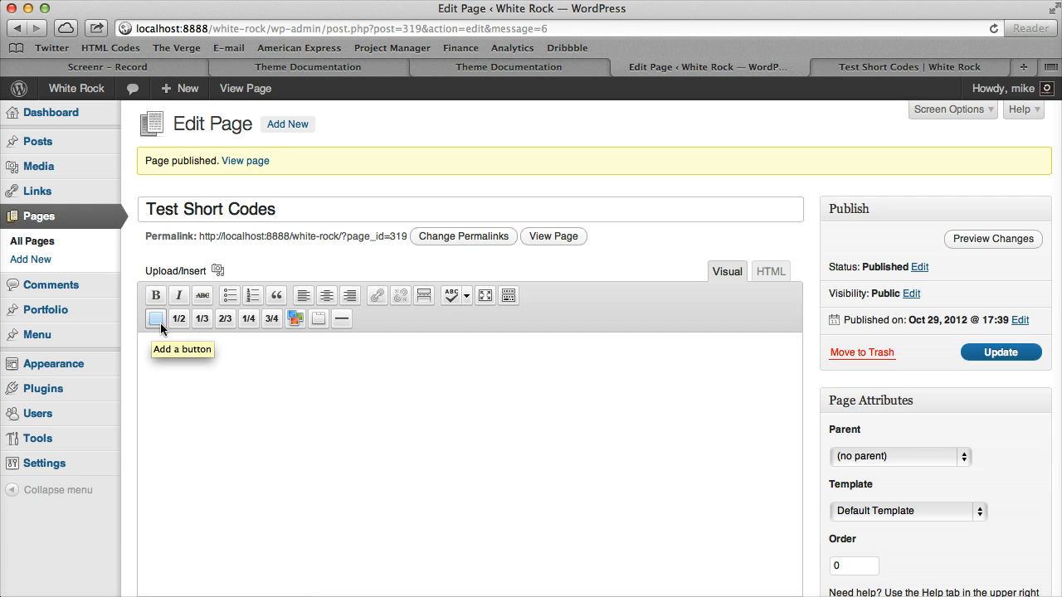
left_click(427, 364)
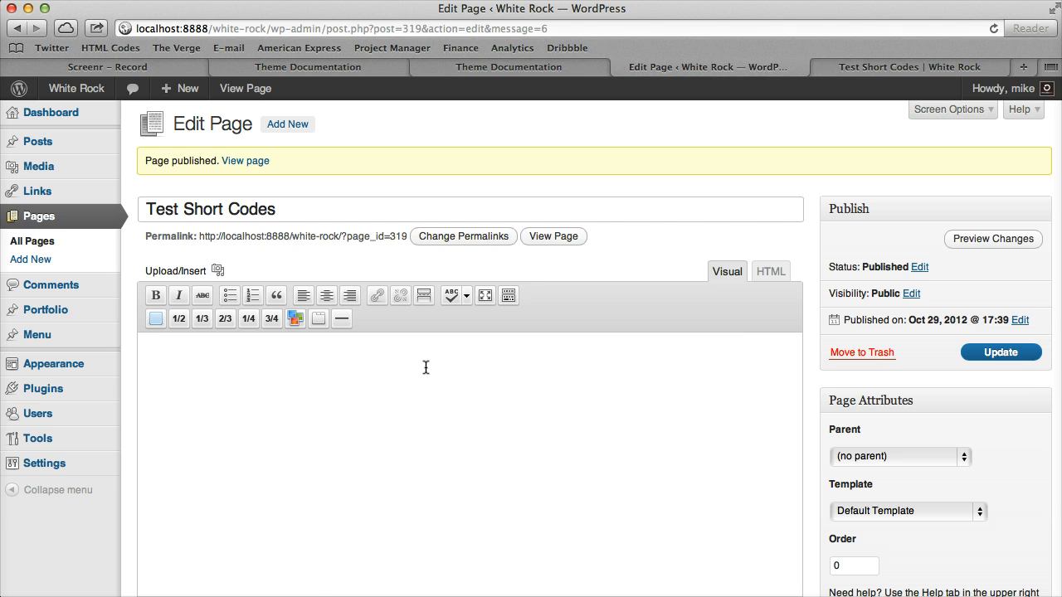
scroll(308, 392, "down", 3)
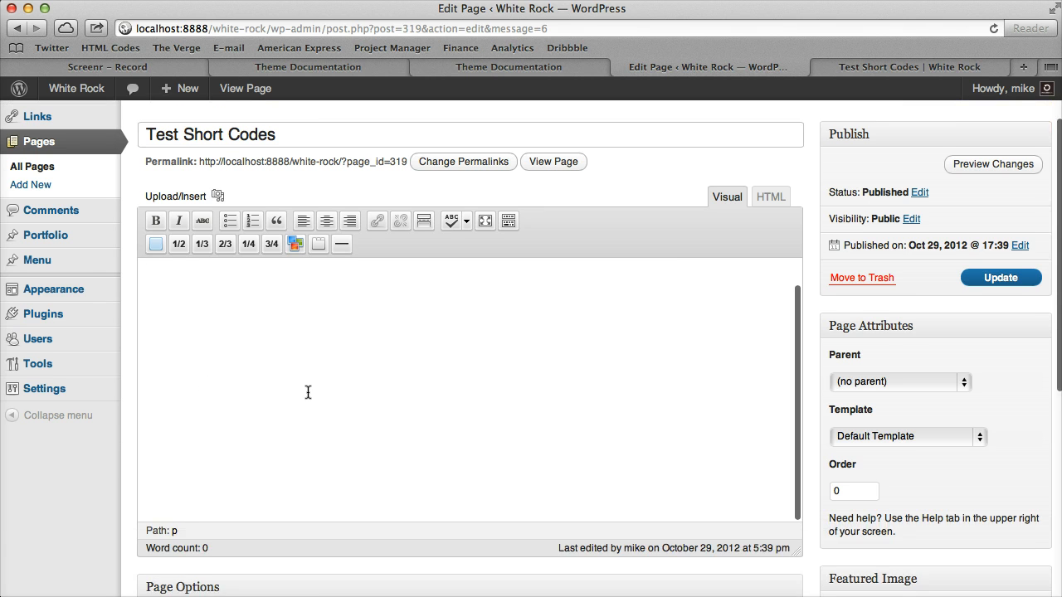
scroll(308, 392, "up", 2)
left_click(154, 278)
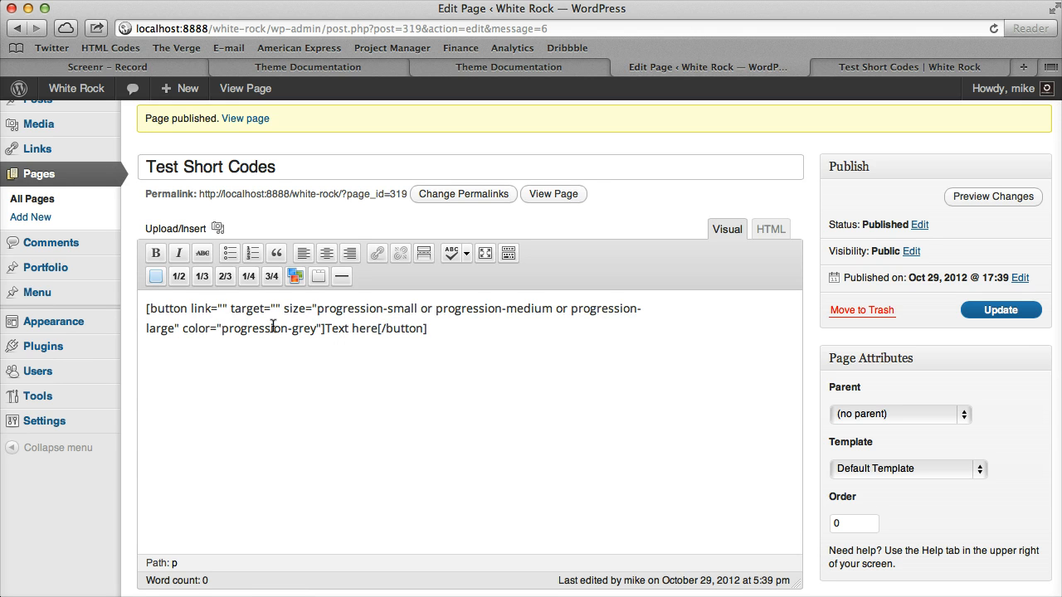
left_click_drag(191, 309, 620, 316)
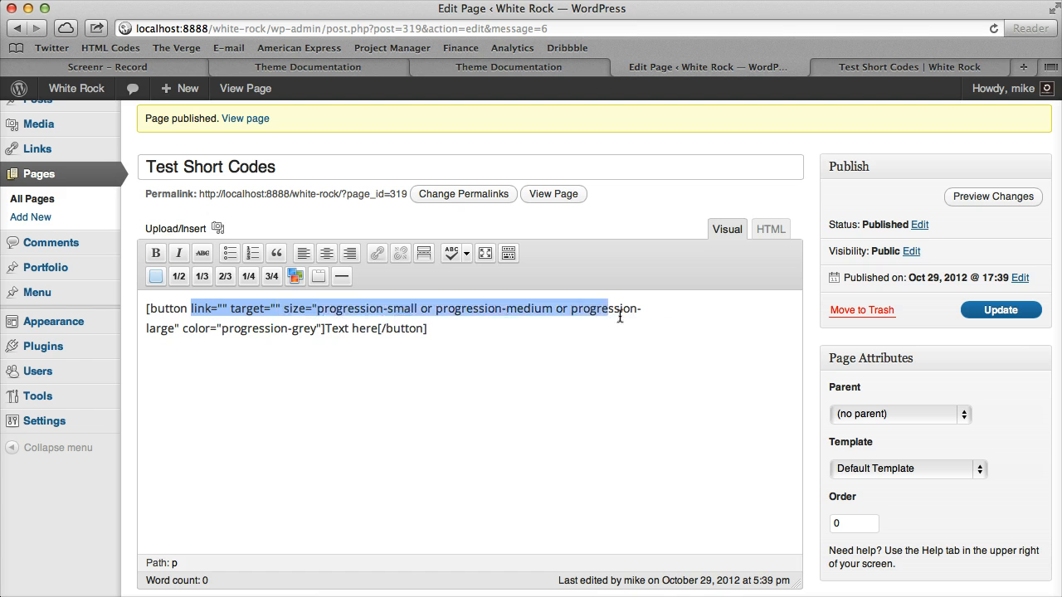
left_click(229, 308)
left_click(219, 307)
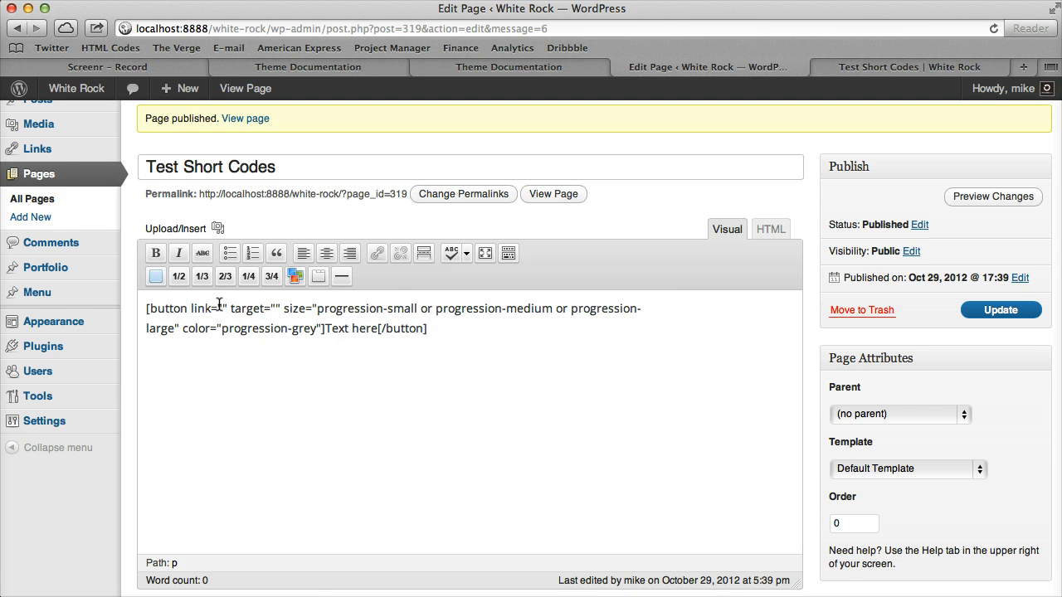
type("http")
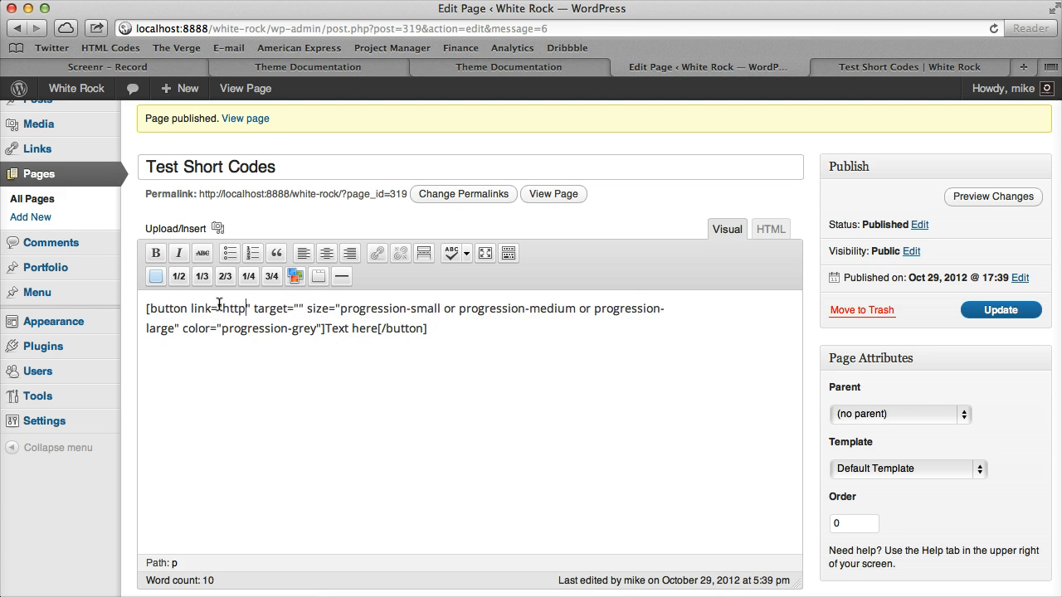
type("://google.c")
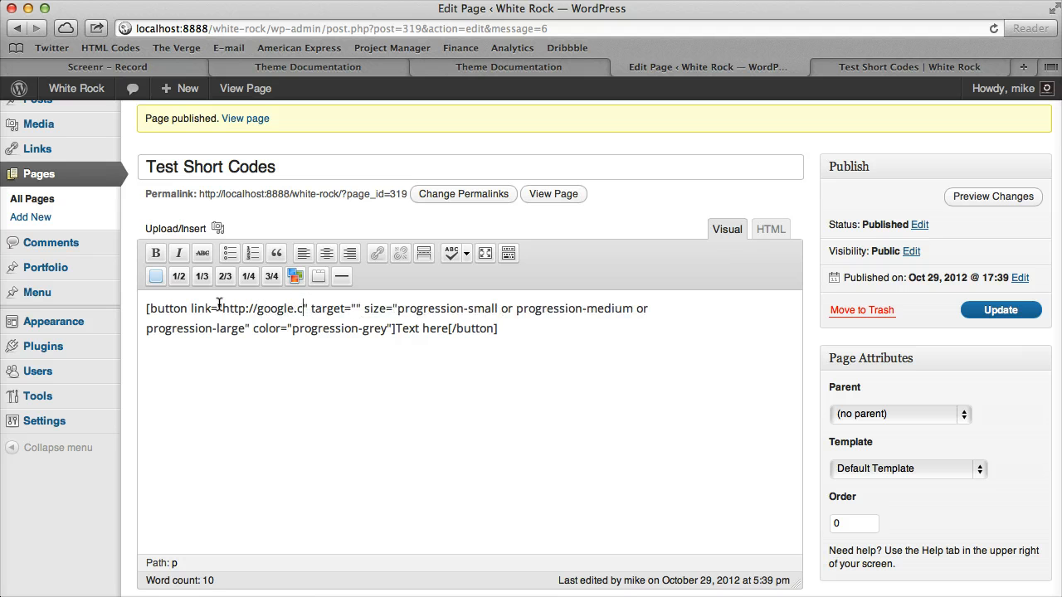
type("om")
- Try _blank as the button shortcode's target value and clear it again
left_click(373, 308)
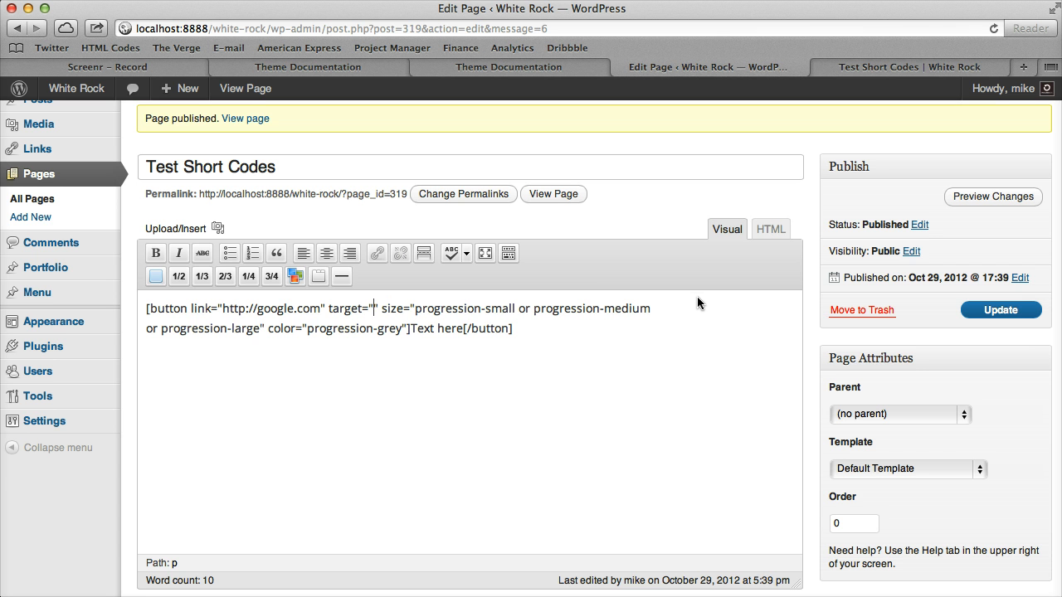
type("_blank")
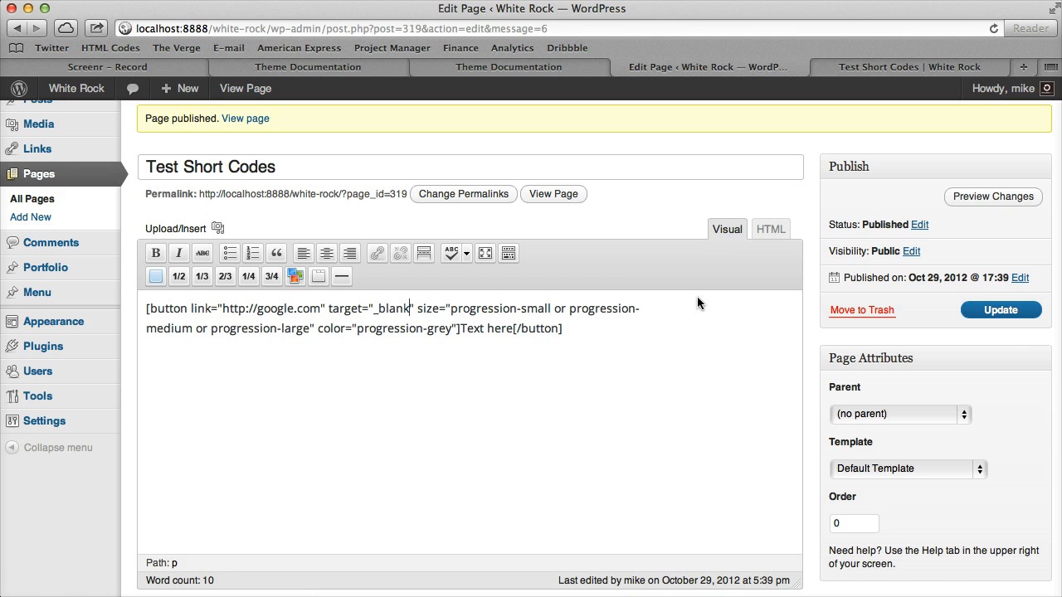
key("BackSpace")
key("BackSpace")
key("BackSpace")
key("BackSpace")
key("BackSpace")
key("BackSpace")
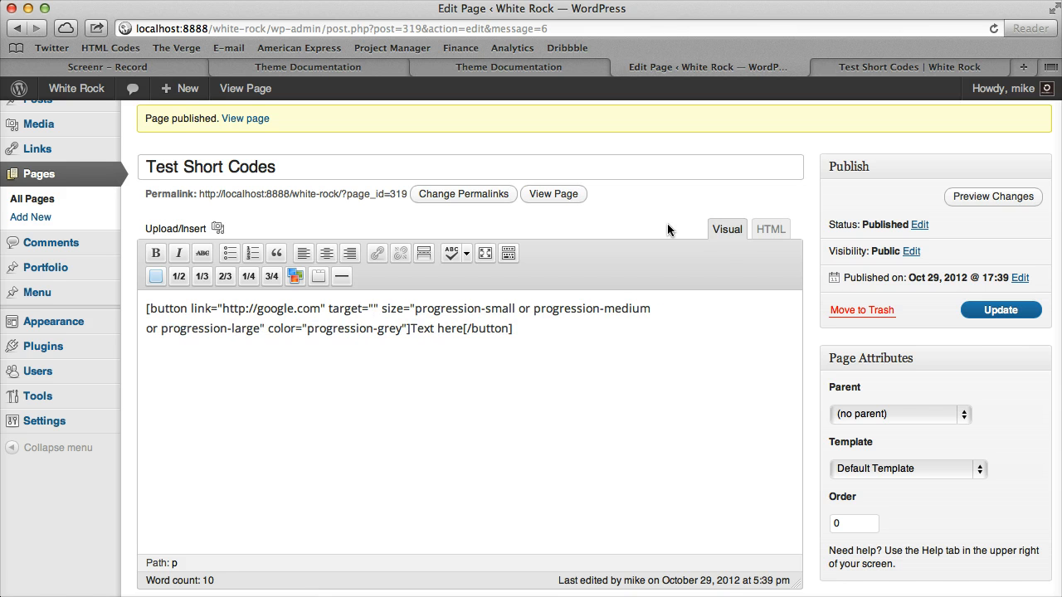
- Reduce the button shortcode's size value to progression-medium by removing the small and large alternatives
left_click_drag(415, 308, 518, 304)
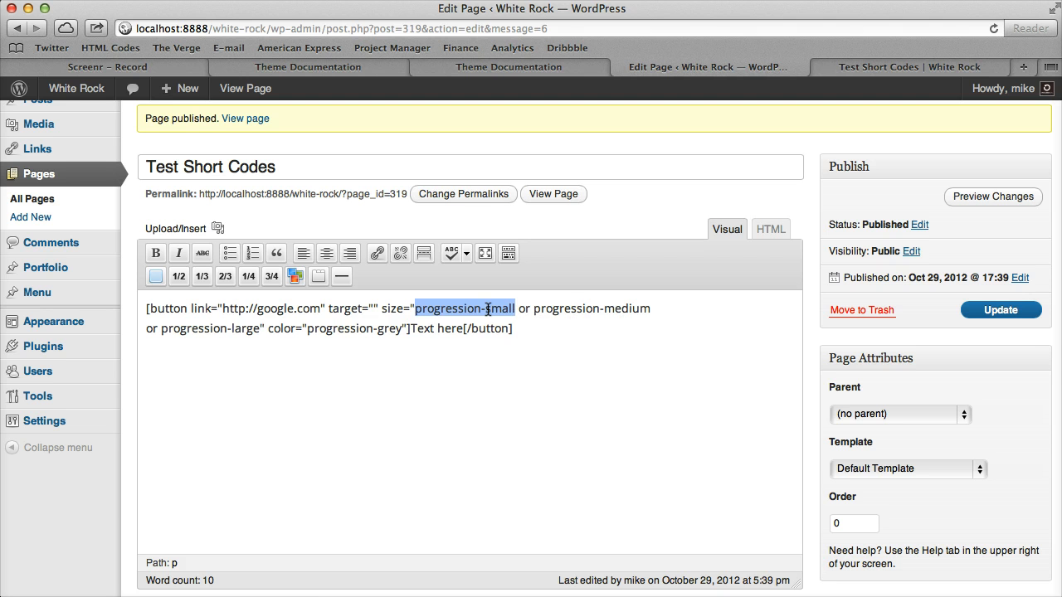
left_click(537, 307, "shift")
key("BackSpace")
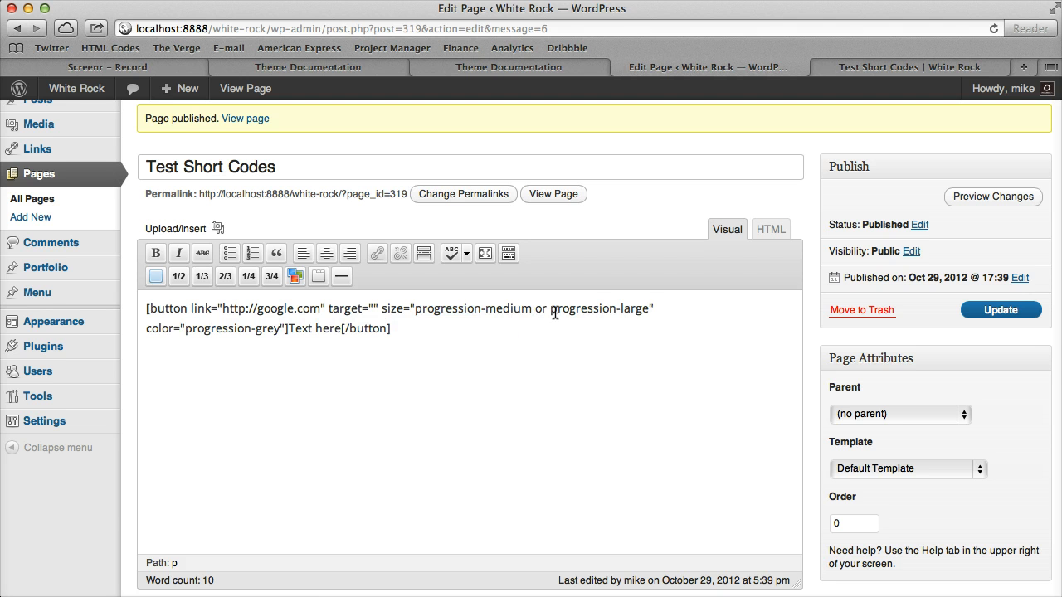
left_click_drag(539, 310, 648, 307)
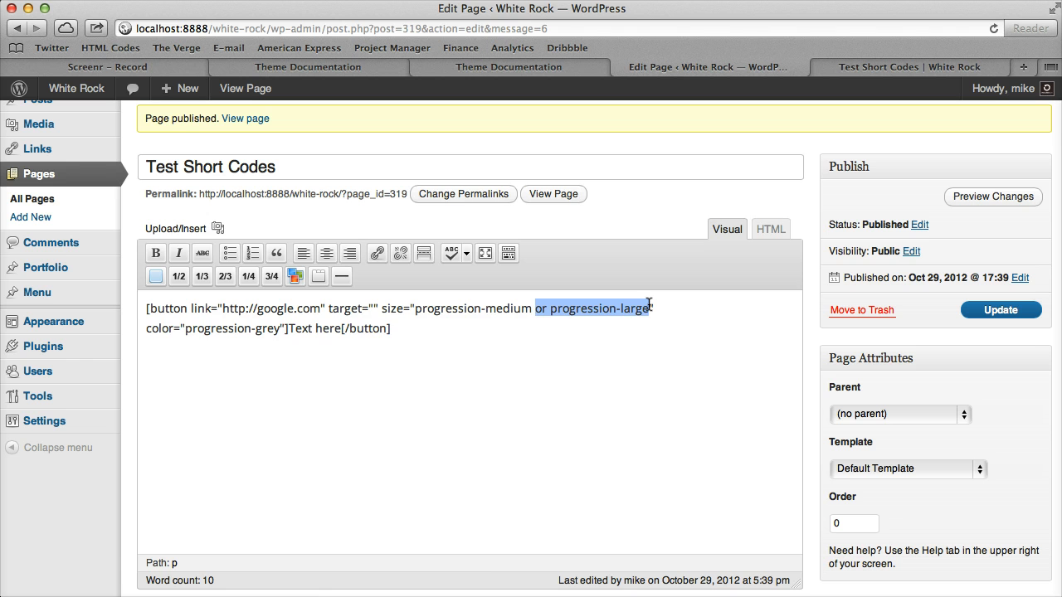
key("BackSpace")
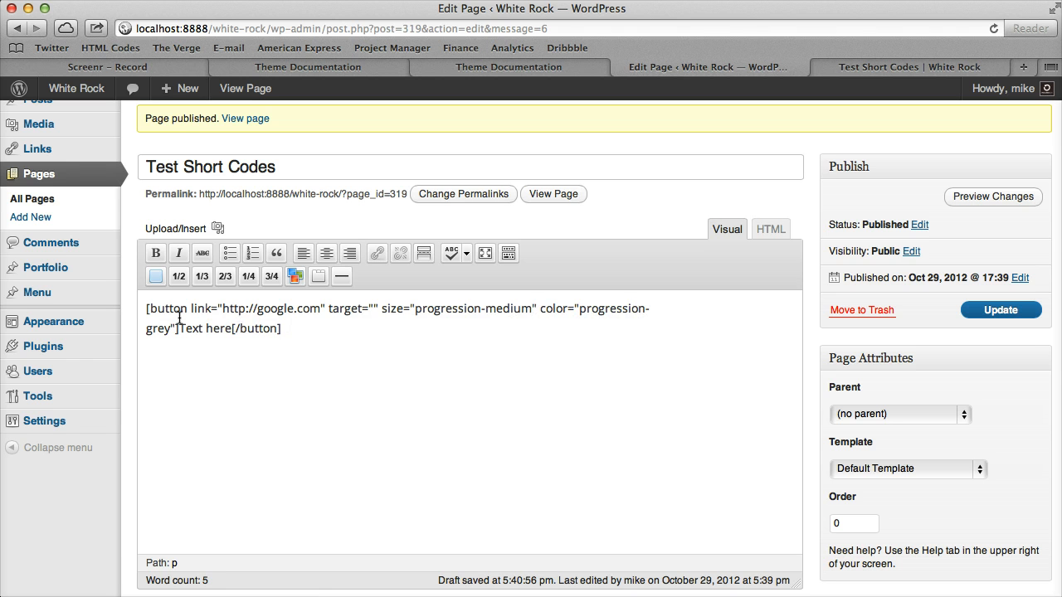
- Replace the button shortcode's placeholder label with "Button Text", keeping the color value progression-grey
left_click_drag(171, 328, 580, 308)
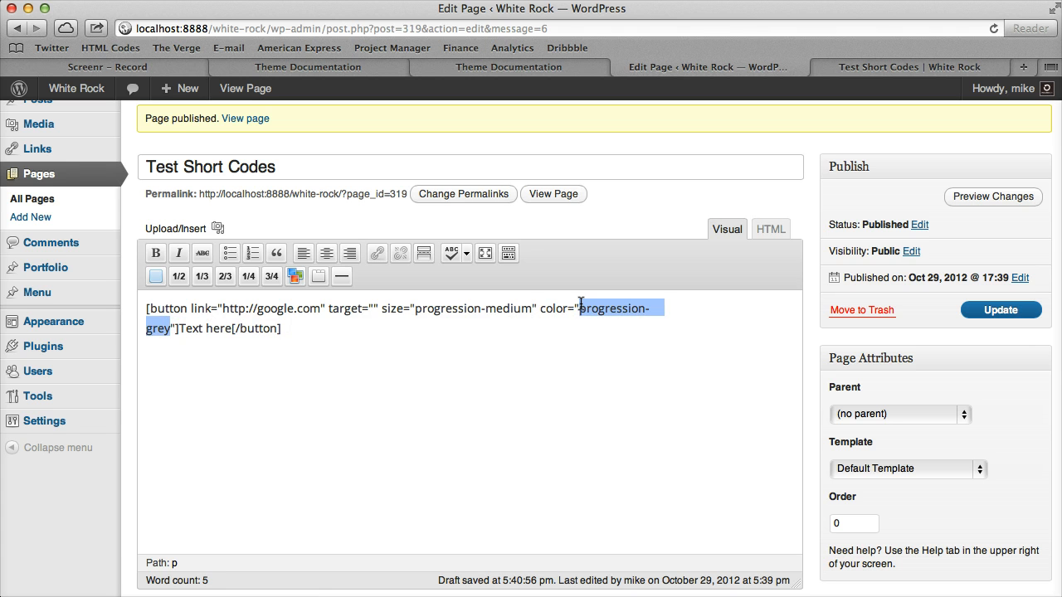
left_click(322, 327)
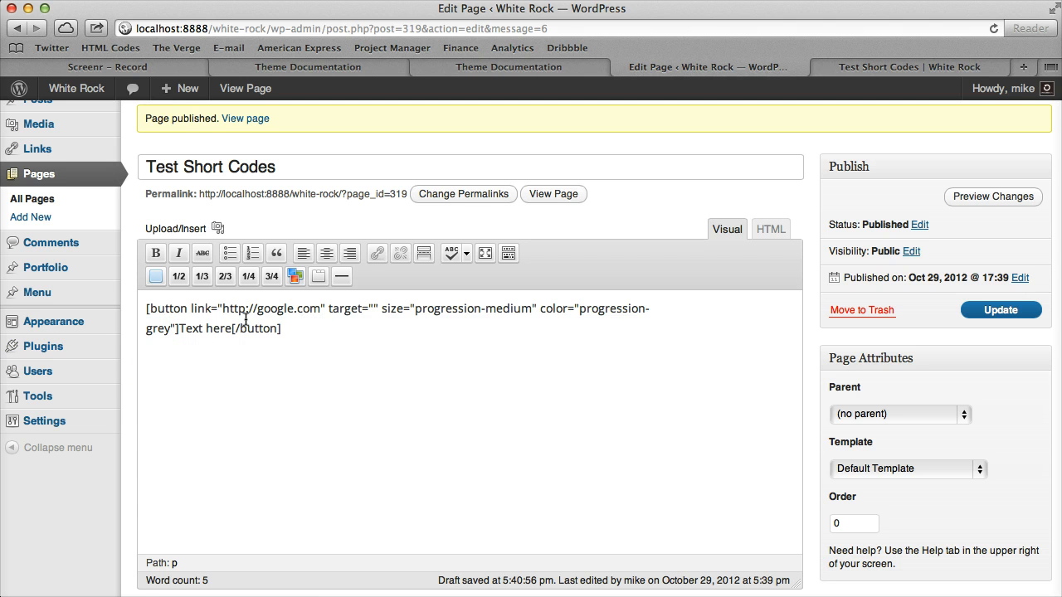
left_click_drag(171, 328, 148, 328)
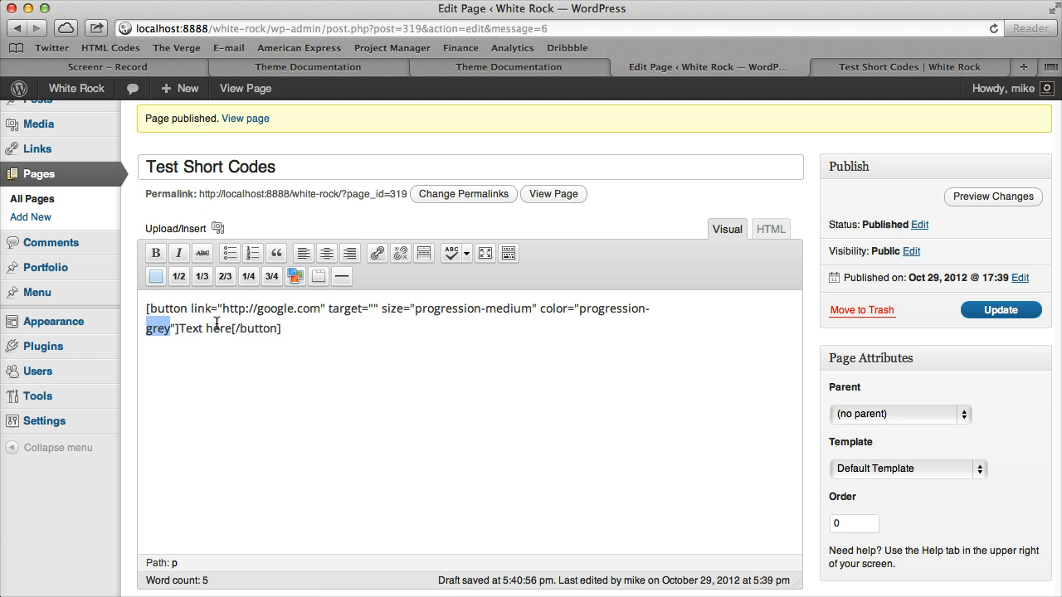
left_click(358, 333)
double_click(193, 330)
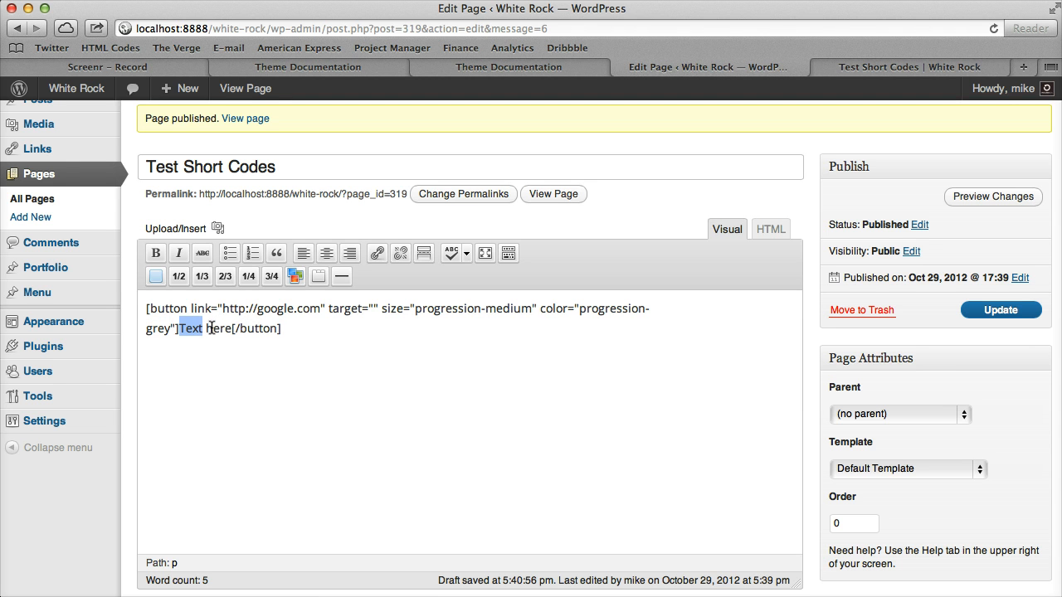
left_click_drag(219, 327, 219, 328)
type("Button Text")
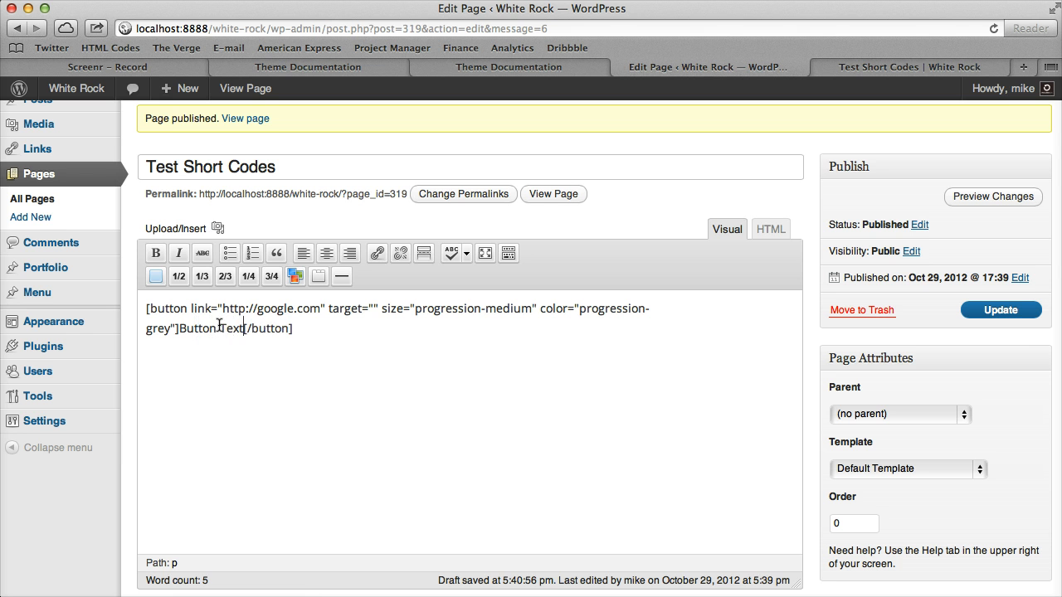
- Update the page and reload its live view to check the button
left_click(998, 309)
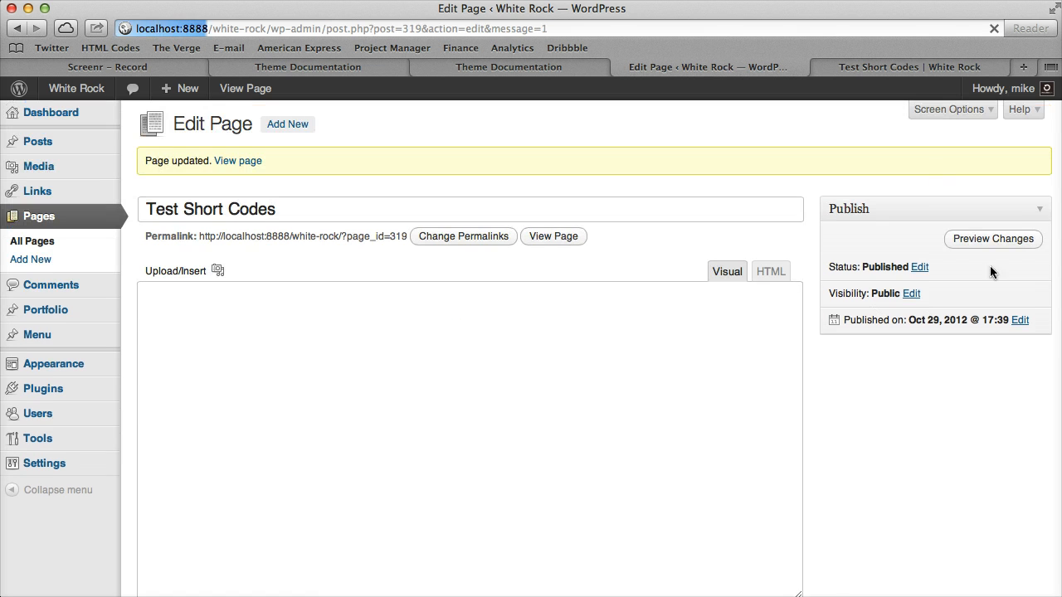
left_click(987, 67)
left_click(994, 29)
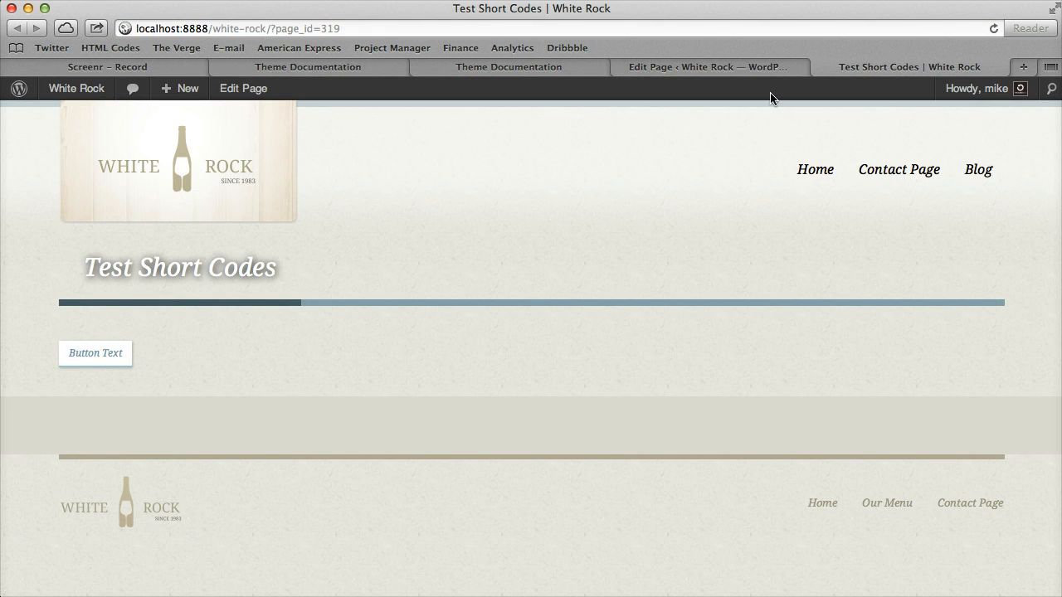
- Return to the page editor and delete the whole button shortcode from the body
left_click(760, 68)
left_click_drag(396, 398, 122, 341)
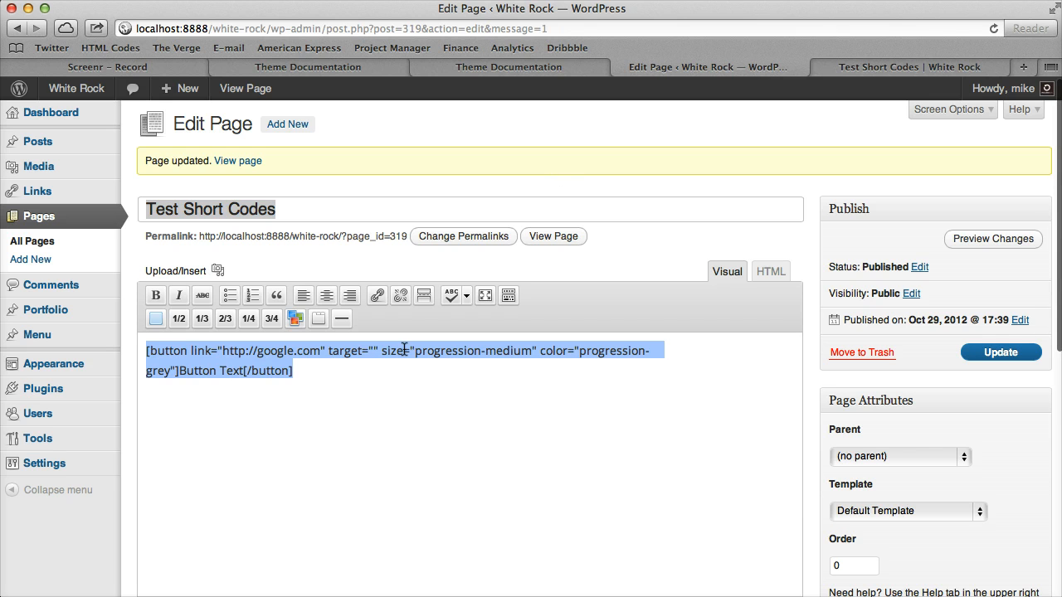
key("BackSpace")
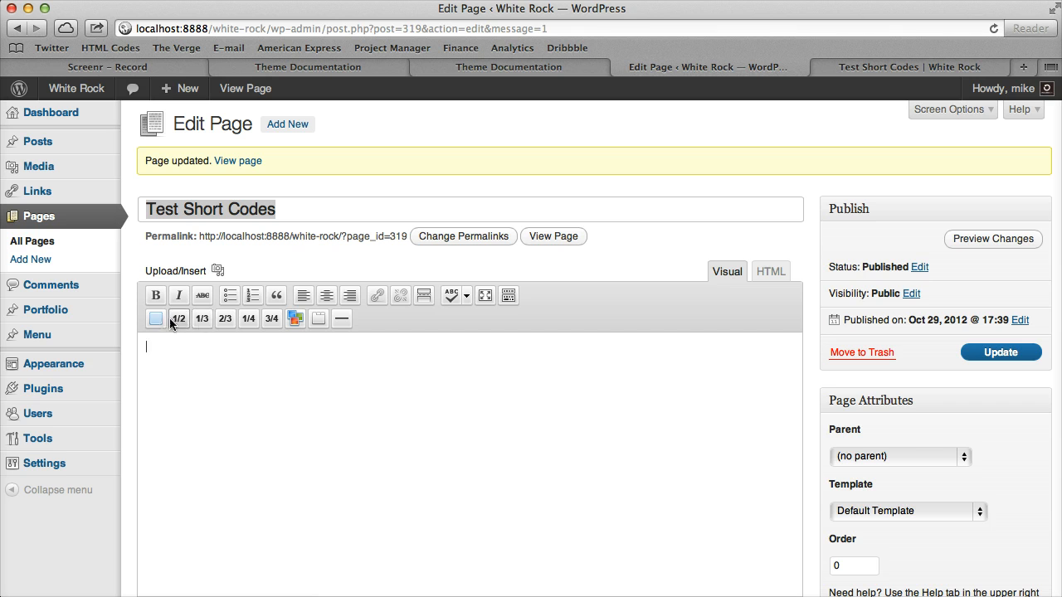
- Insert a toggle shortcode and set its status to closed, keeping the sample title and text
left_click(294, 319)
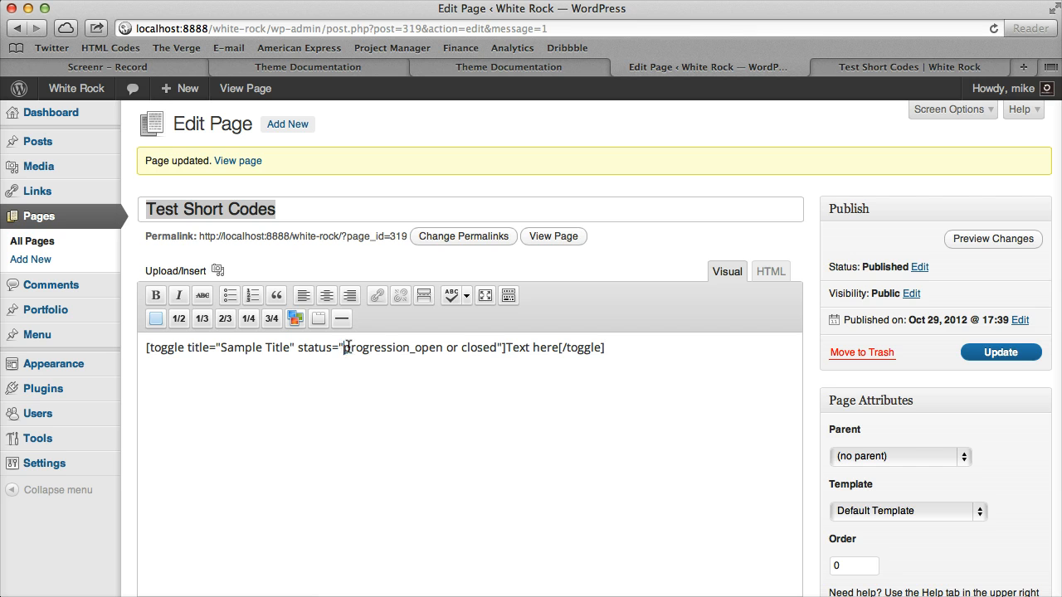
mouse_move(345, 347)
left_mouse_down()
mouse_move(484, 349)
mouse_move(345, 350)
left_mouse_up()
left_click(455, 350)
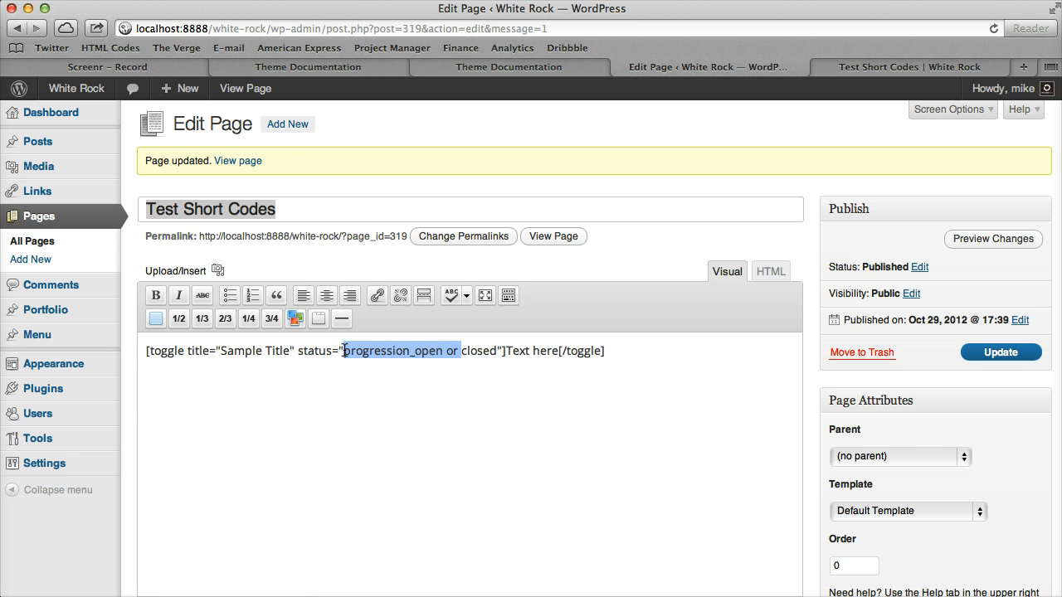
key("BackSpace")
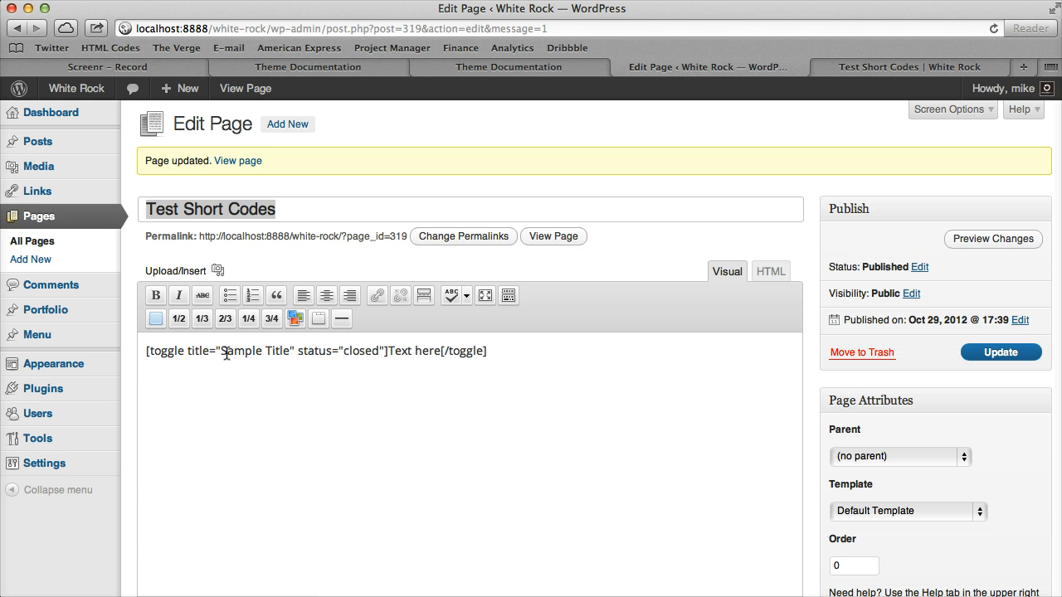
left_click_drag(222, 351, 289, 349)
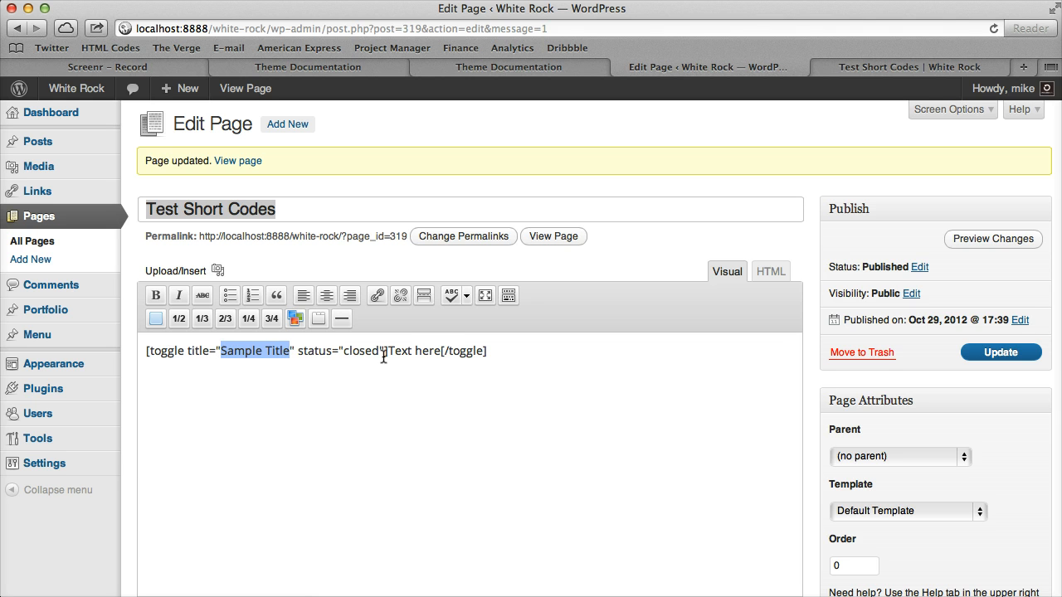
left_click_drag(390, 352, 440, 351)
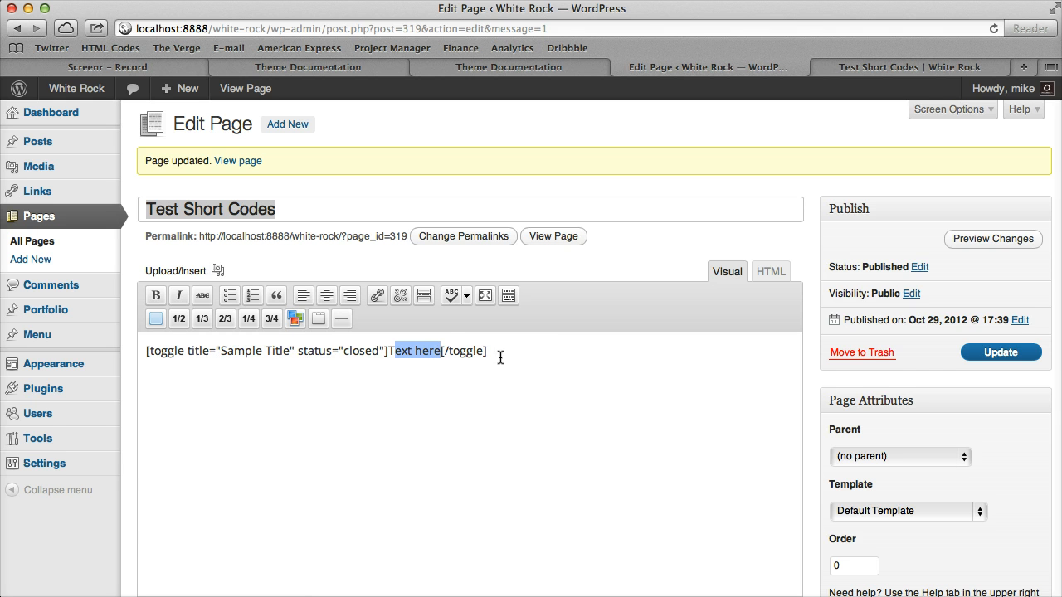
- Update the page with the toggle shortcode and reload its live view
left_click(996, 352)
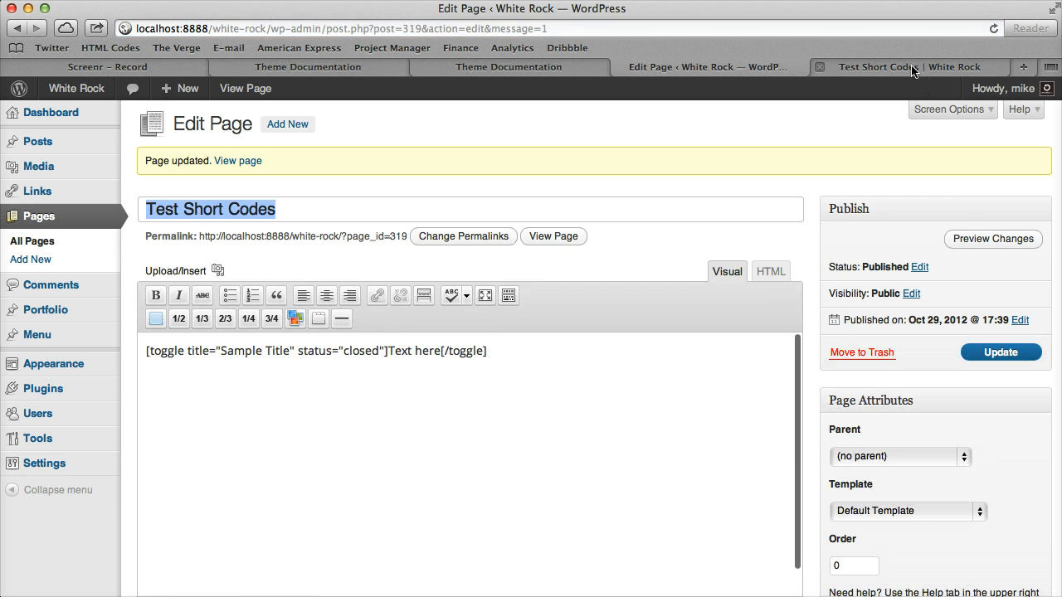
left_click(912, 68)
left_click(993, 28)
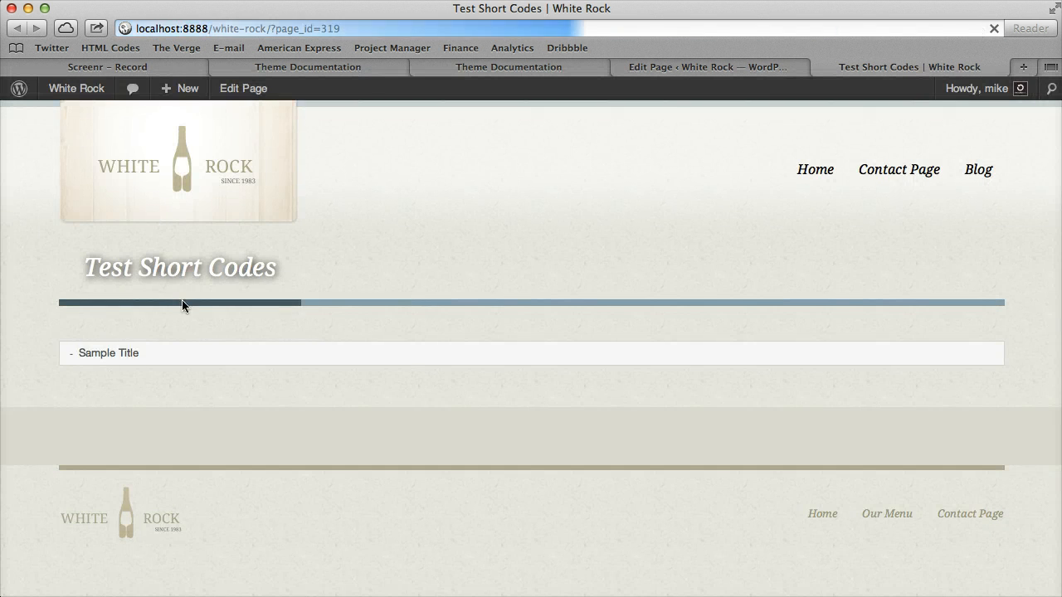
- Expand the Sample Title toggle on the live page to view its text, and collapse it again
left_click(117, 358)
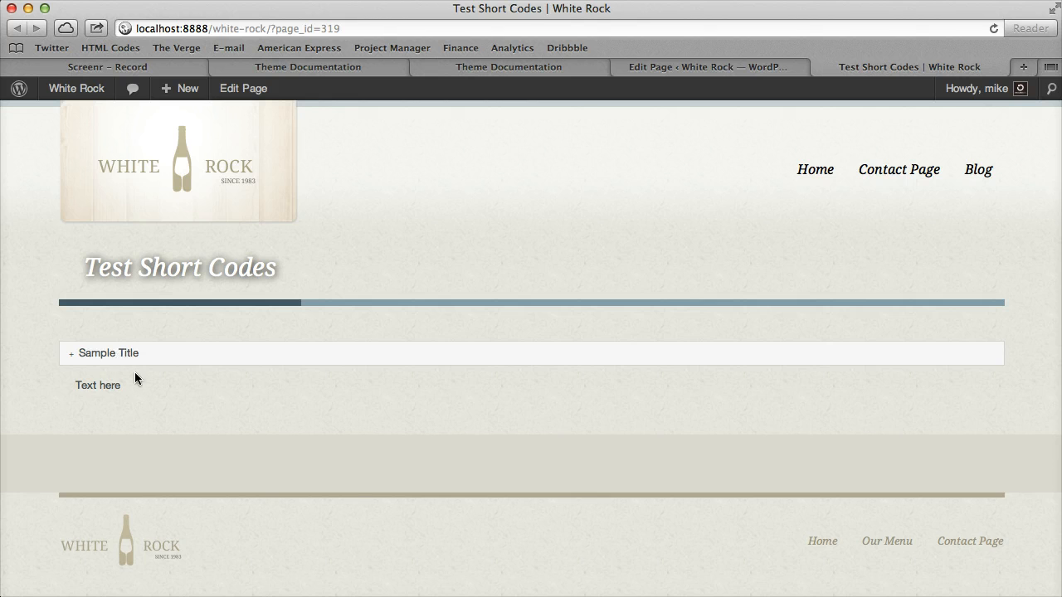
left_click_drag(81, 385, 121, 386)
left_click(119, 358)
- Return to the page editor and start a new line below the toggle shortcode
left_click(680, 66)
key("Return")
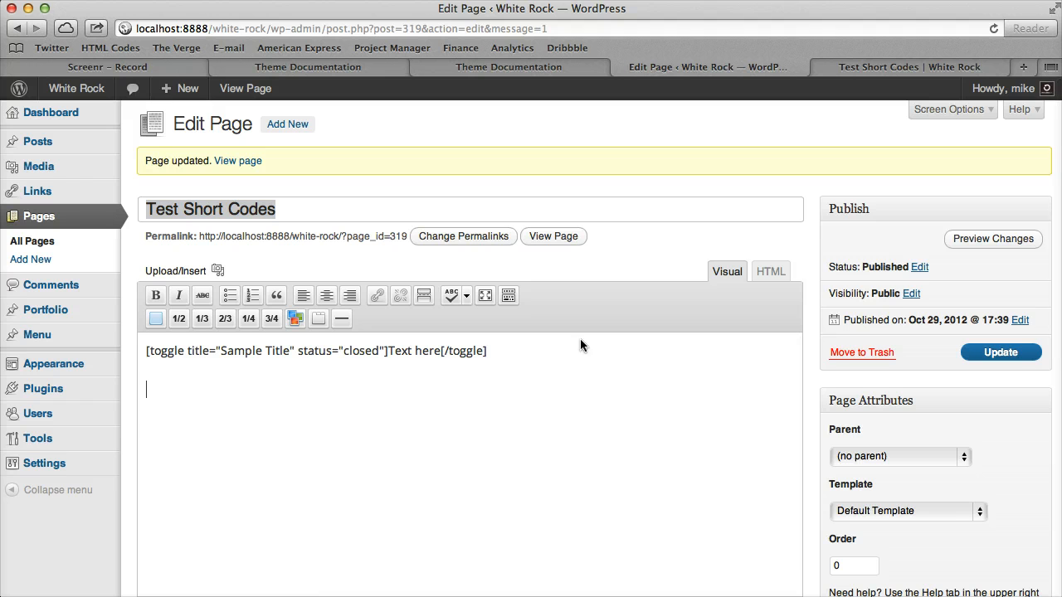
left_click(317, 318)
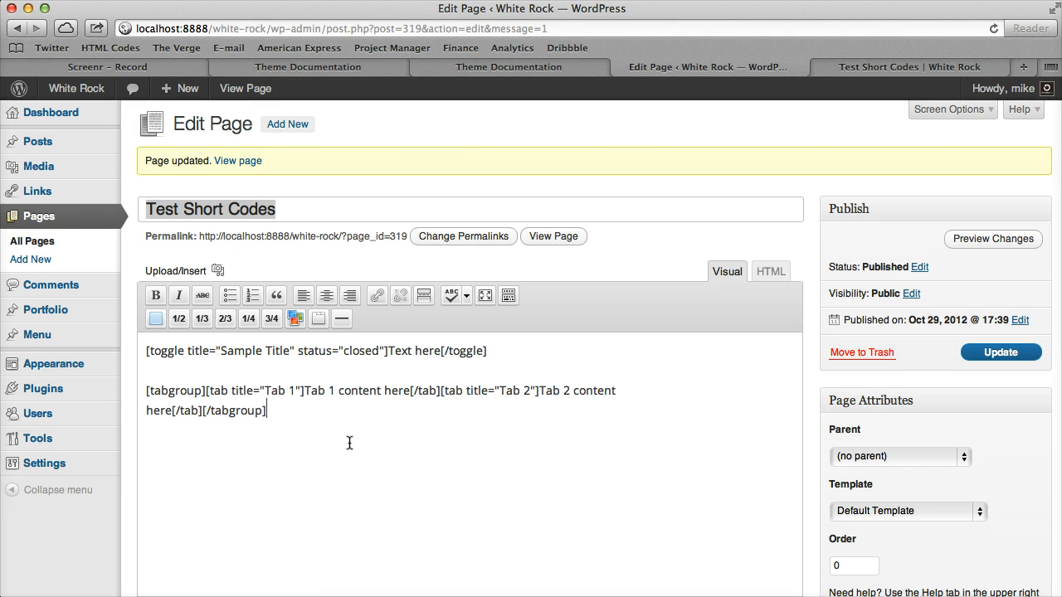
left_click_drag(350, 443, 137, 388)
key("BackSpace")
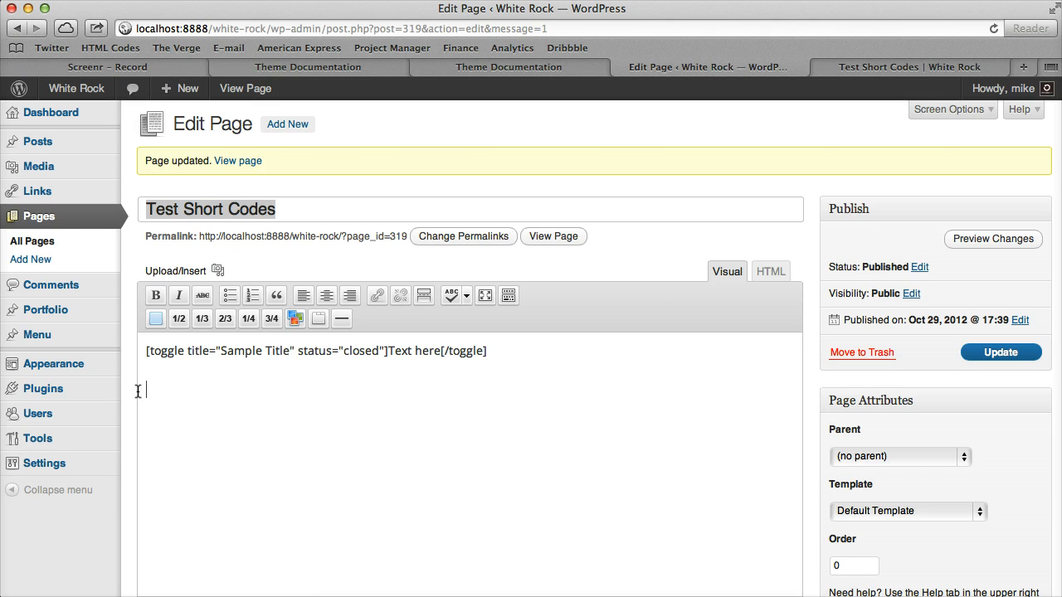
- Insert a second toggle shortcode below the first and set its status to progression_open, keeping the sample title and text
left_click(295, 321)
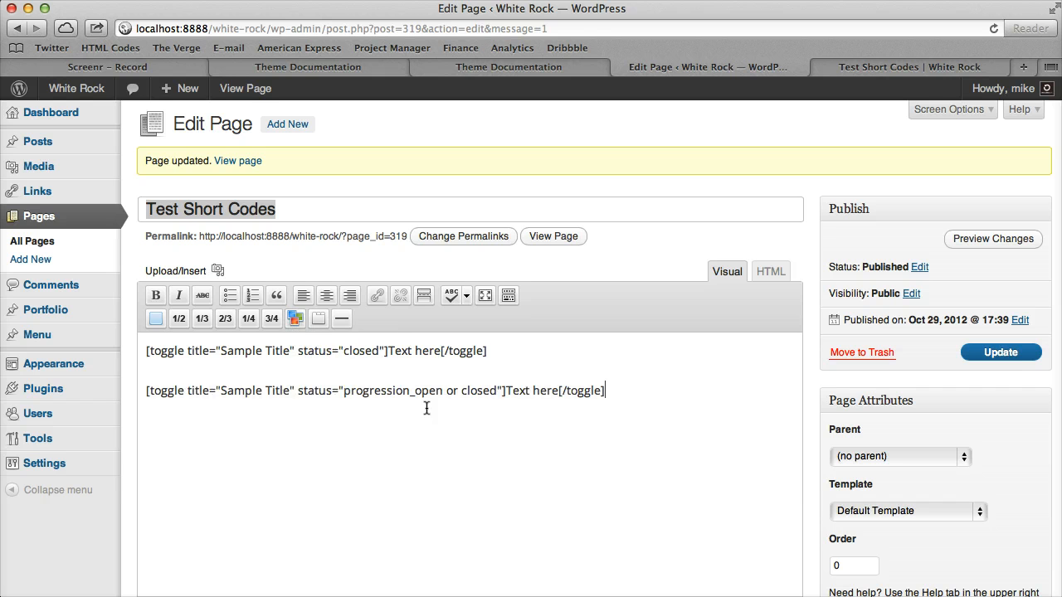
left_click_drag(441, 391, 503, 391)
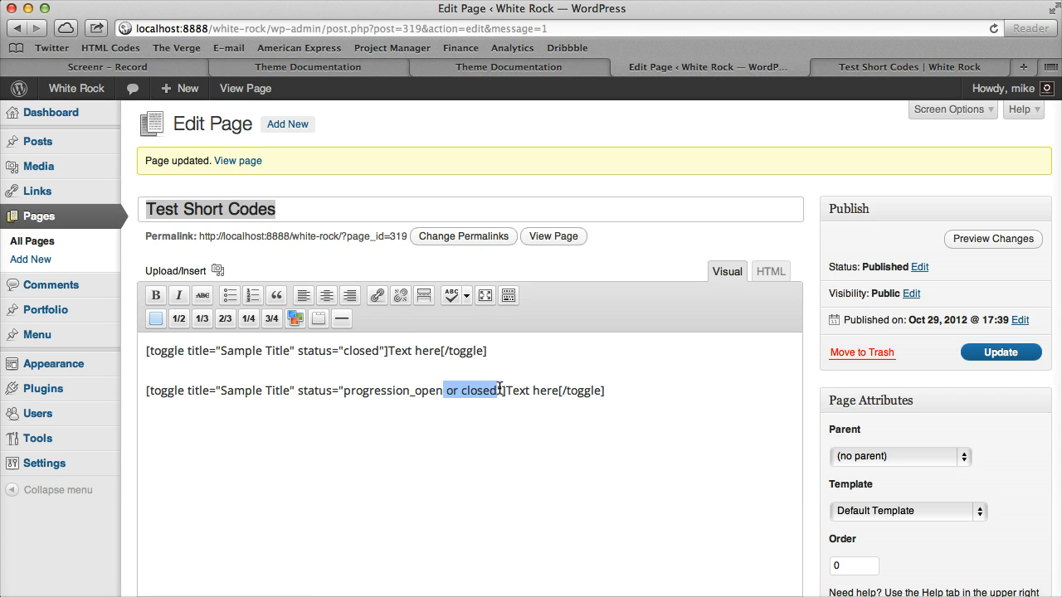
key("BackSpace")
- Update the page and test collapsing and re-expanding the second Sample Title toggle on the reloaded live page
left_click(1001, 352)
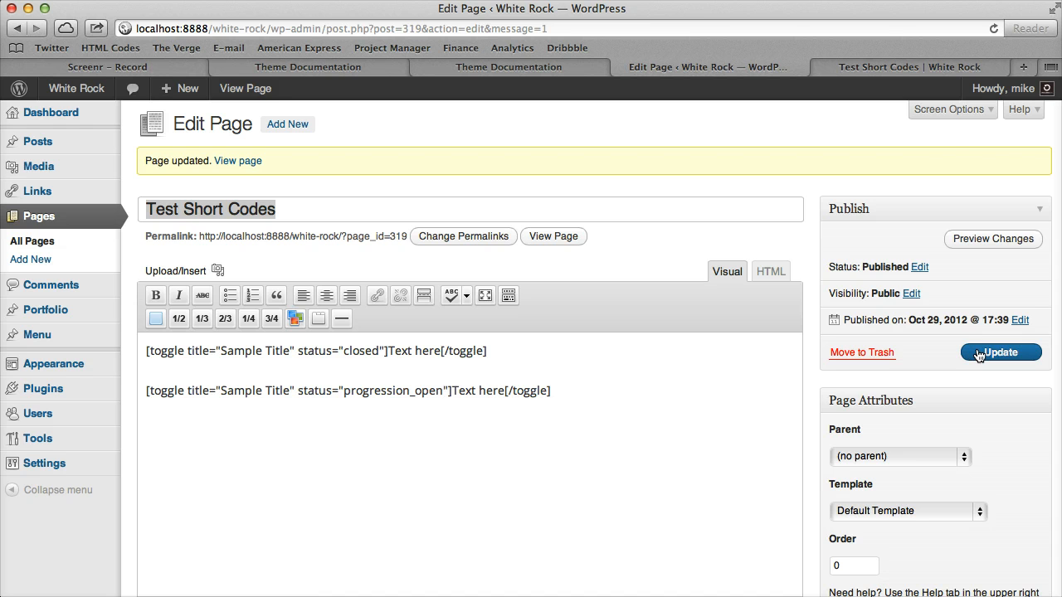
left_click(950, 68)
left_click(994, 28)
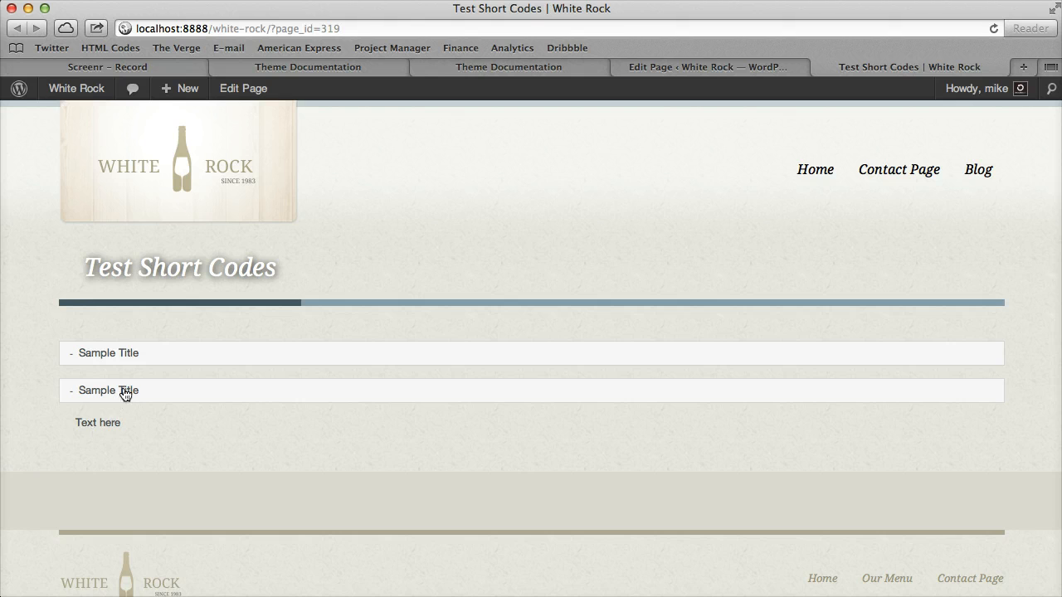
left_click(125, 394)
left_click(137, 396)
- Return to the page editor and delete both toggle shortcodes from the body
left_click(705, 66)
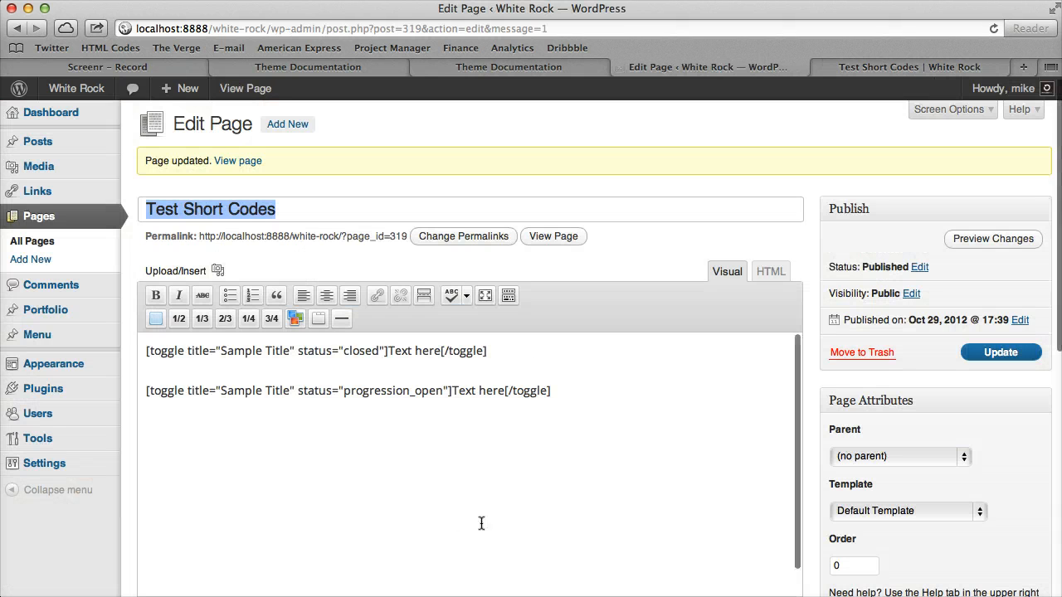
left_click(481, 523)
key("ctrl+a")
key("BackSpace")
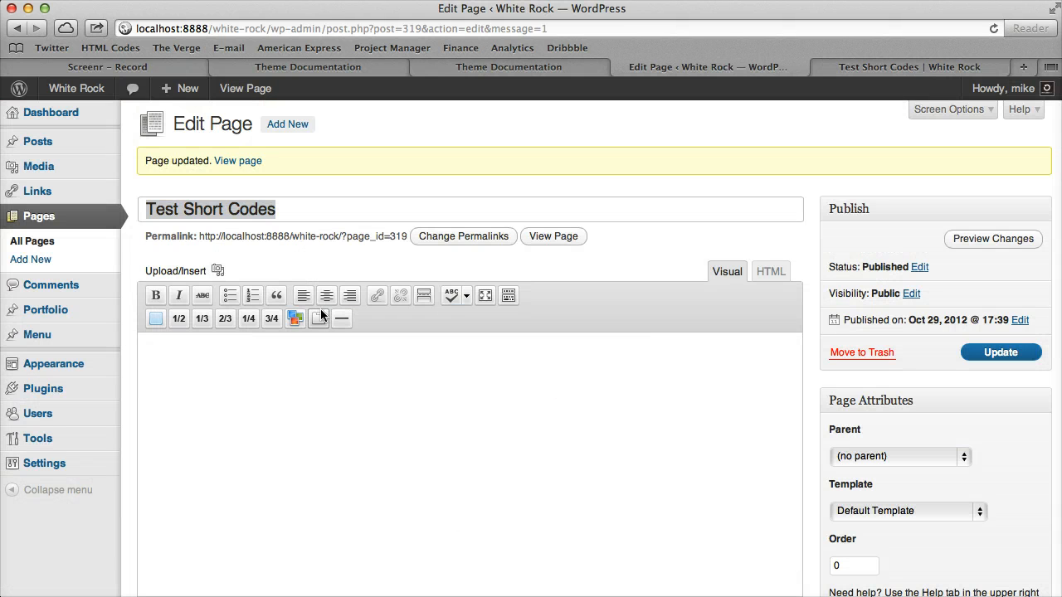
- Insert a tabgroup shortcode and paste a copy of its Tab 2 block directly before the closing tabgroup tag
left_click(320, 315)
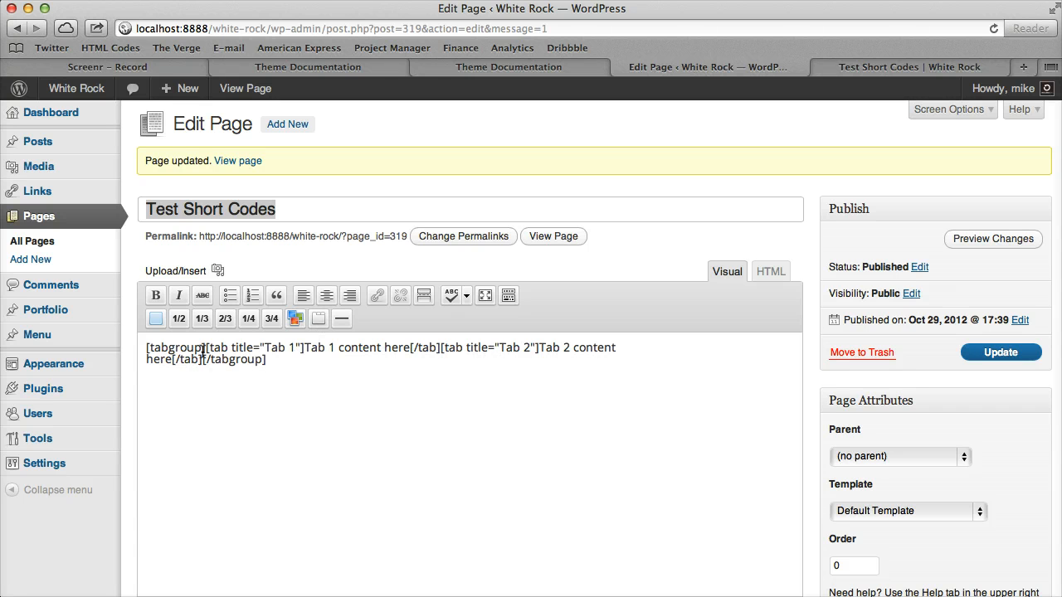
left_click_drag(206, 347, 441, 342)
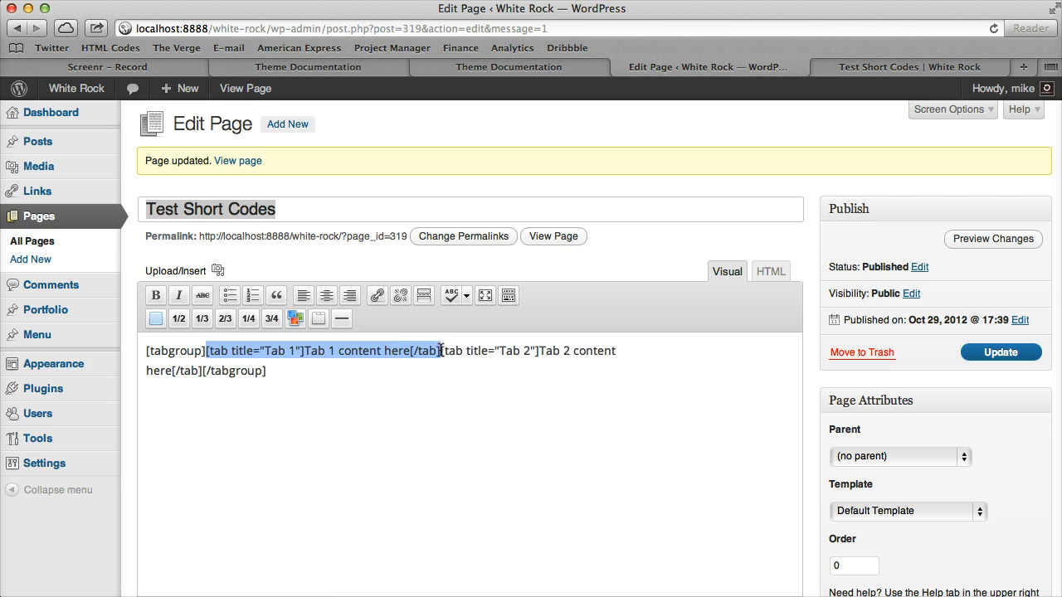
left_click_drag(441, 350, 207, 370)
key("super+c")
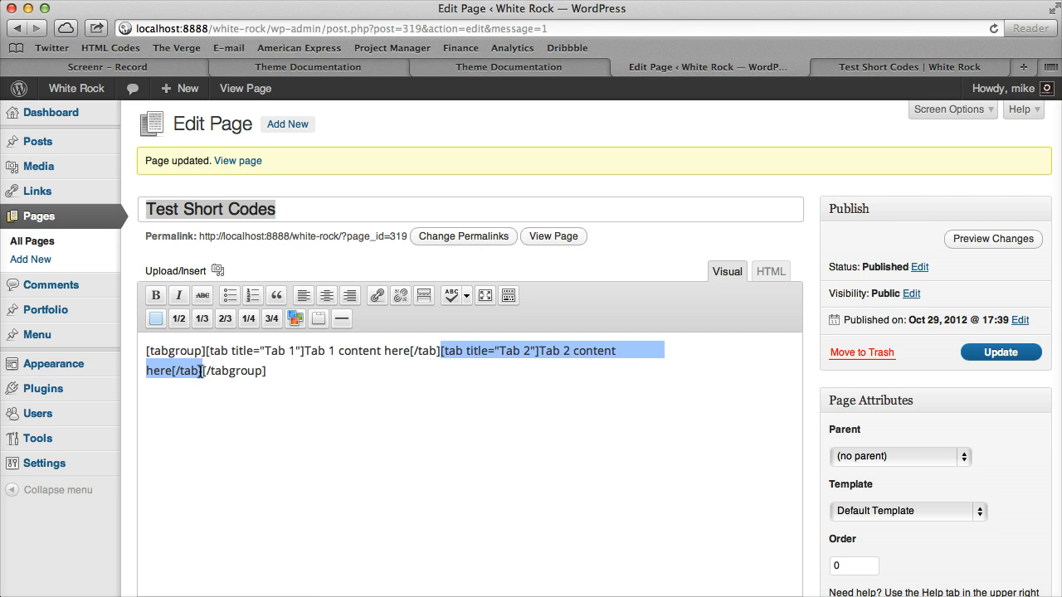
left_click(201, 371)
key("super+v")
key("super+z")
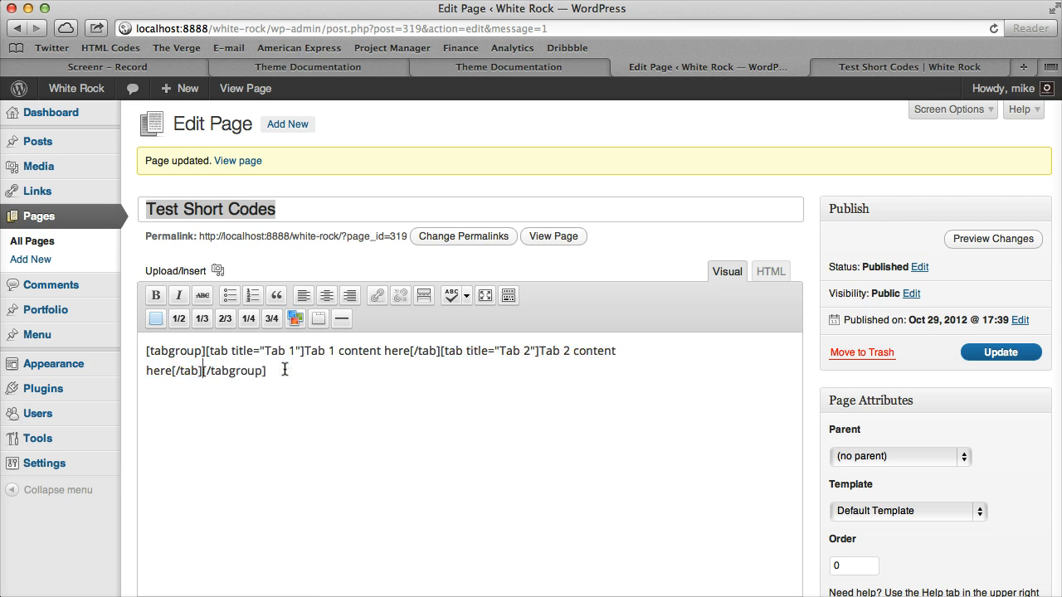
key("super+v")
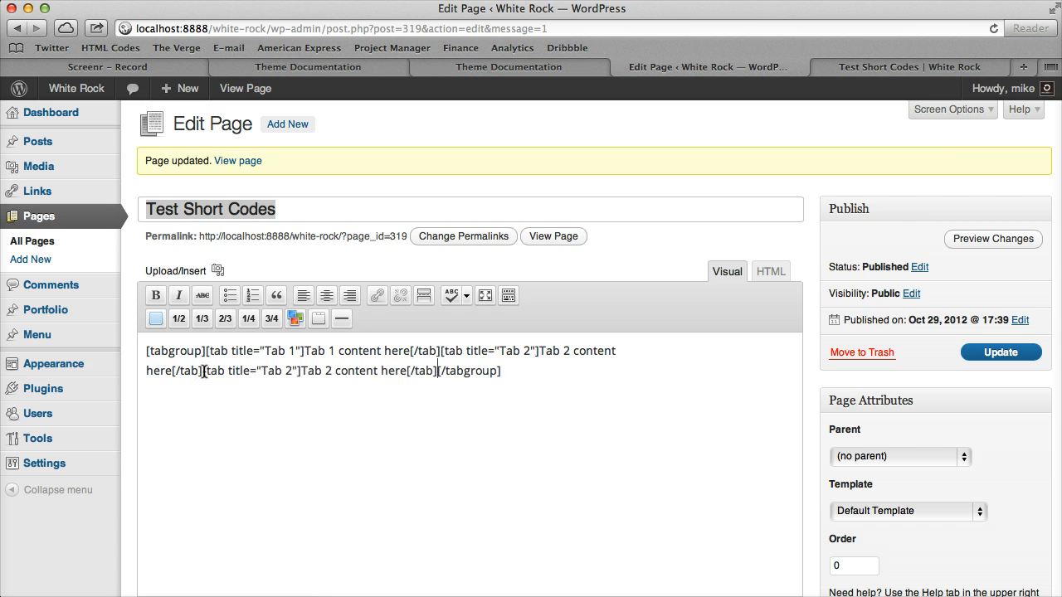
- Change the pasted tab block's title to Tab 3 and its text to Tab 3 content here
left_click(293, 371)
key("BackSpace")
type("3")
left_click(329, 371)
key("BackSpace")
type("3")
- Paste a fourth tab block into the tab group and change its title and content text to Tab 4
key("super+v")
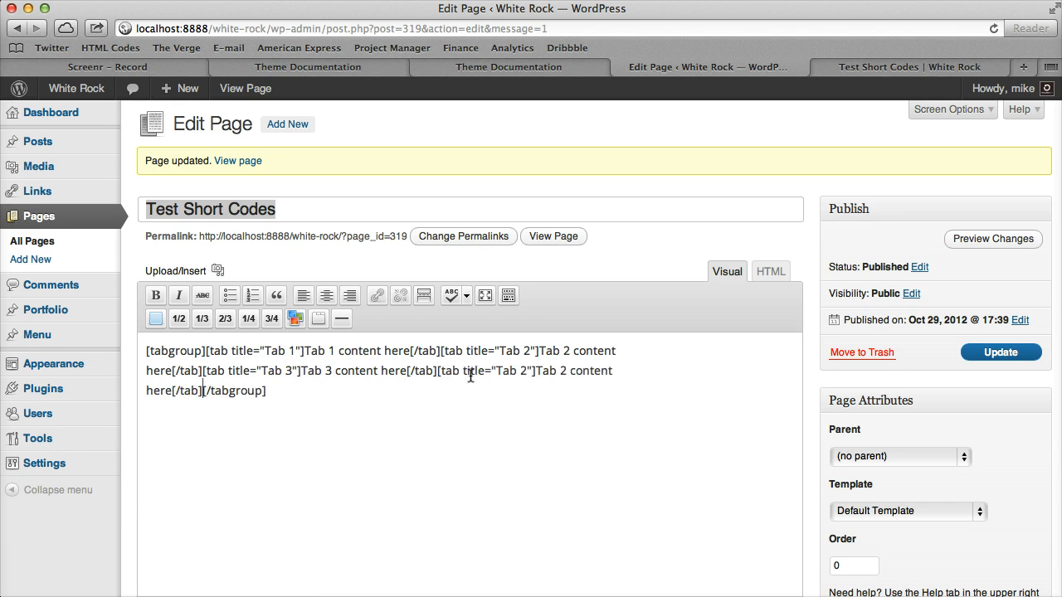
double_click(522, 371)
type("4")
double_click(563, 371)
type("4")
- Update the page with the four-tab group and reload its live view
left_click(991, 352)
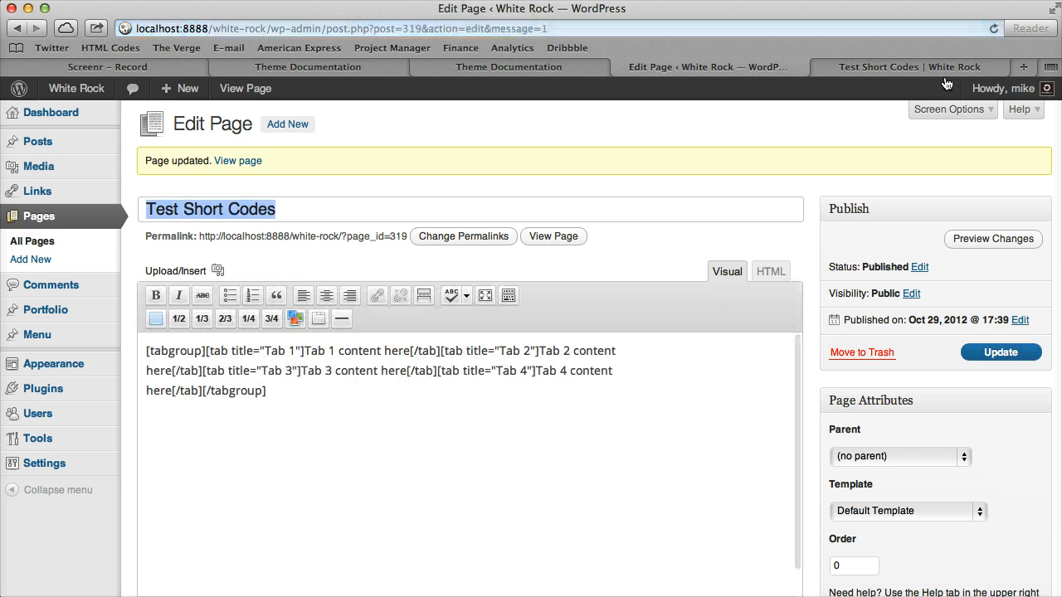
left_click(987, 67)
left_click(992, 30)
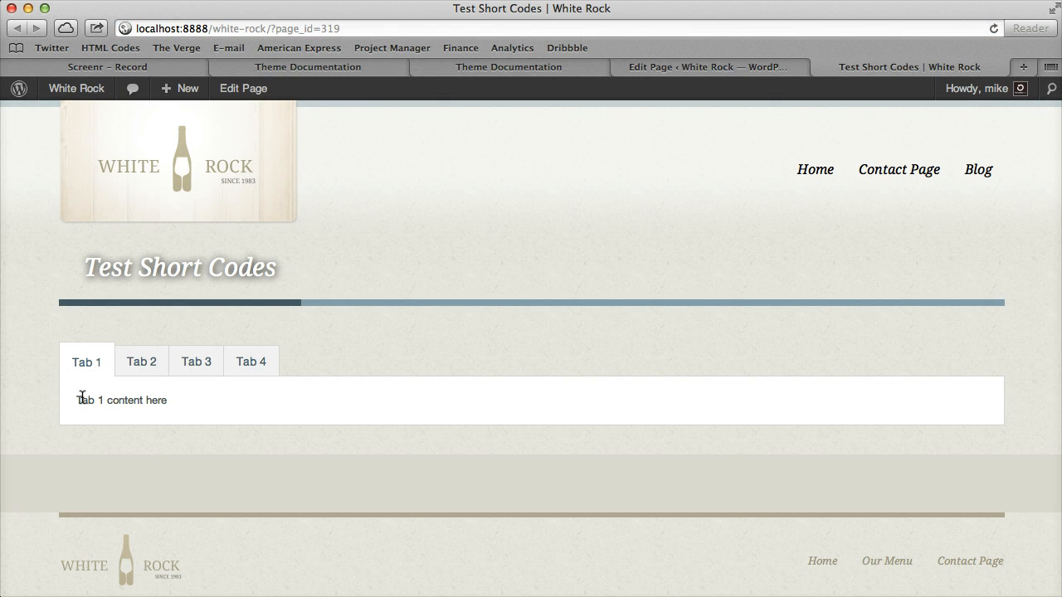
- View the content of Tab 2, Tab 3 and Tab 4 on the live page, and go back to Tab 1
left_click_drag(80, 399, 156, 378)
left_click(160, 364)
left_click(203, 361)
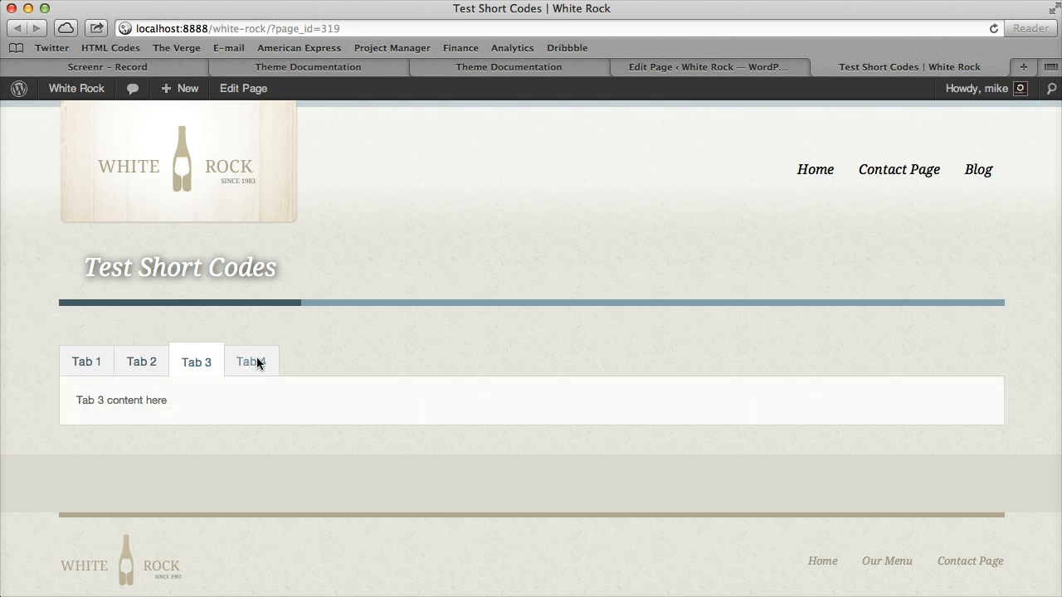
left_click(250, 362)
left_click(108, 365)
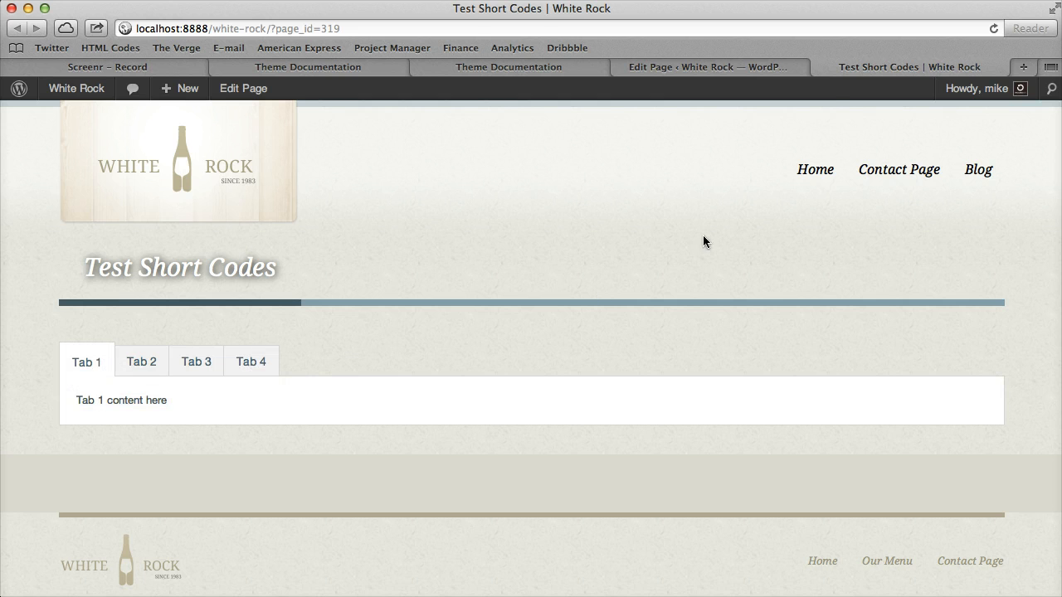
- Insert a divider shortcode below the tab group in the page editor and check it on the updated live page
left_click(751, 70)
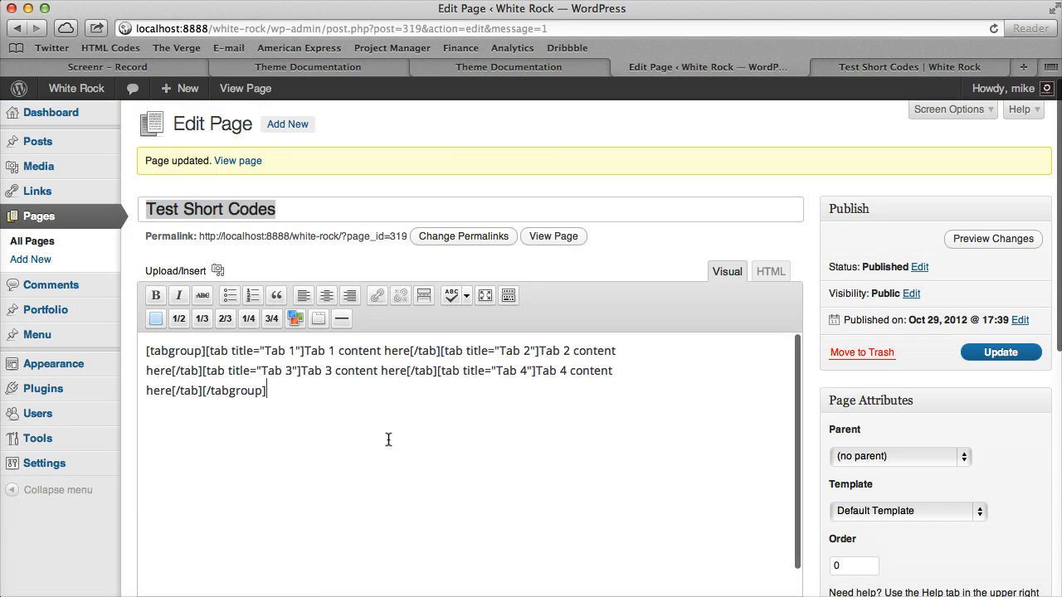
left_click(339, 318)
left_click(1001, 352)
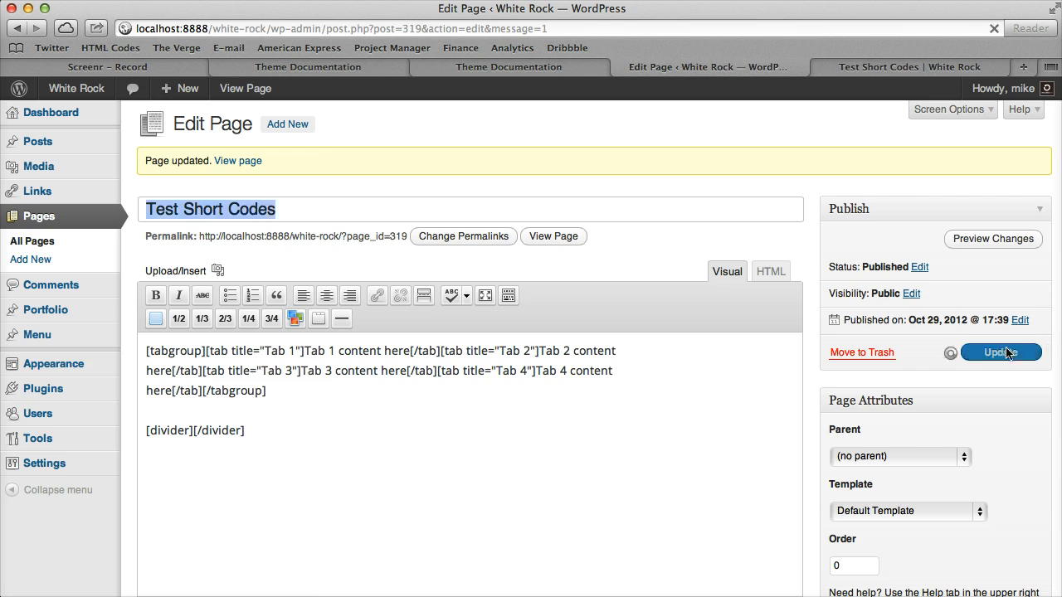
left_click(965, 65)
left_click(994, 28)
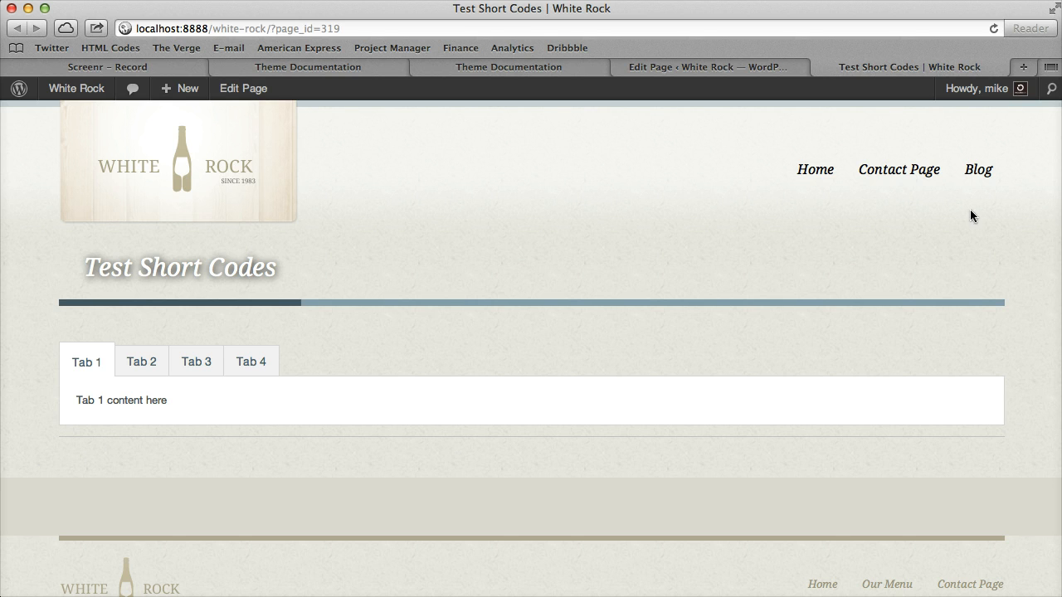
- Return to the page editor and clear the tab group and divider shortcodes from the body
left_click(721, 66)
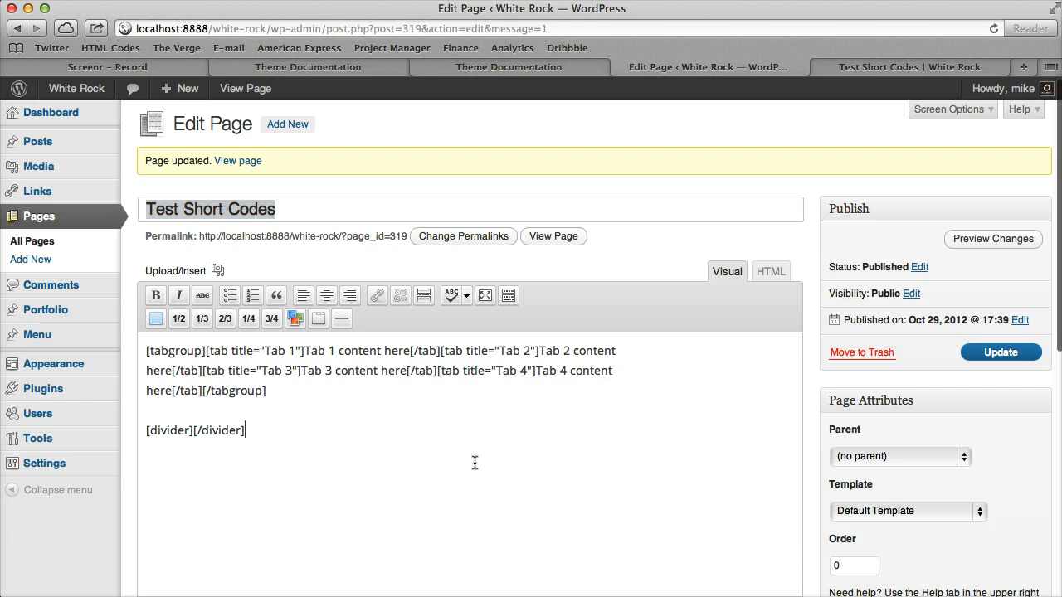
left_click_drag(474, 462, 121, 343)
key("BackSpace")
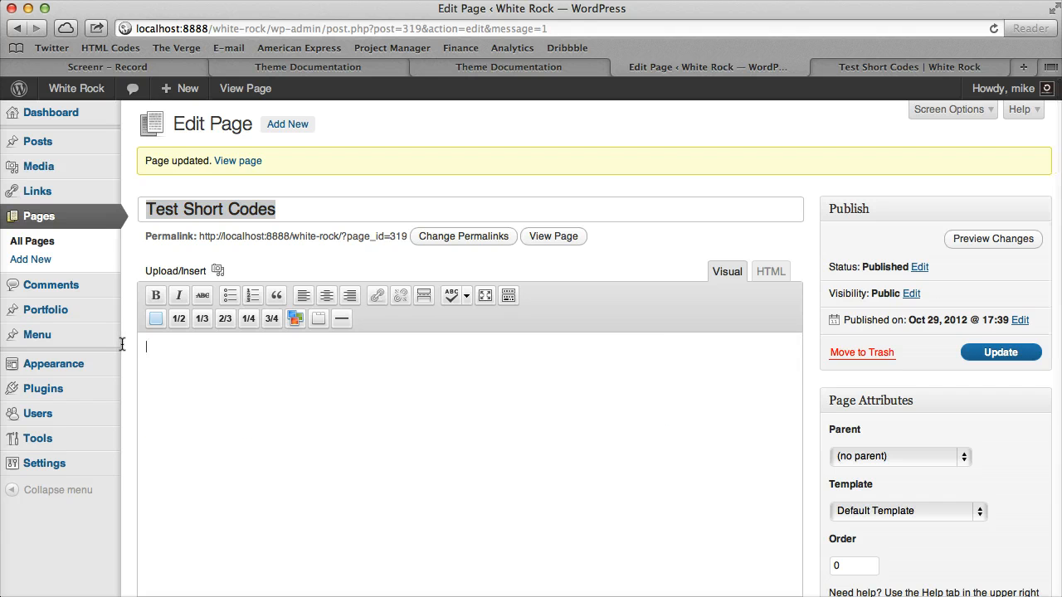
- Insert two one_half column shortcodes and replace the placeholder dots in each with 1/2
left_click(178, 320)
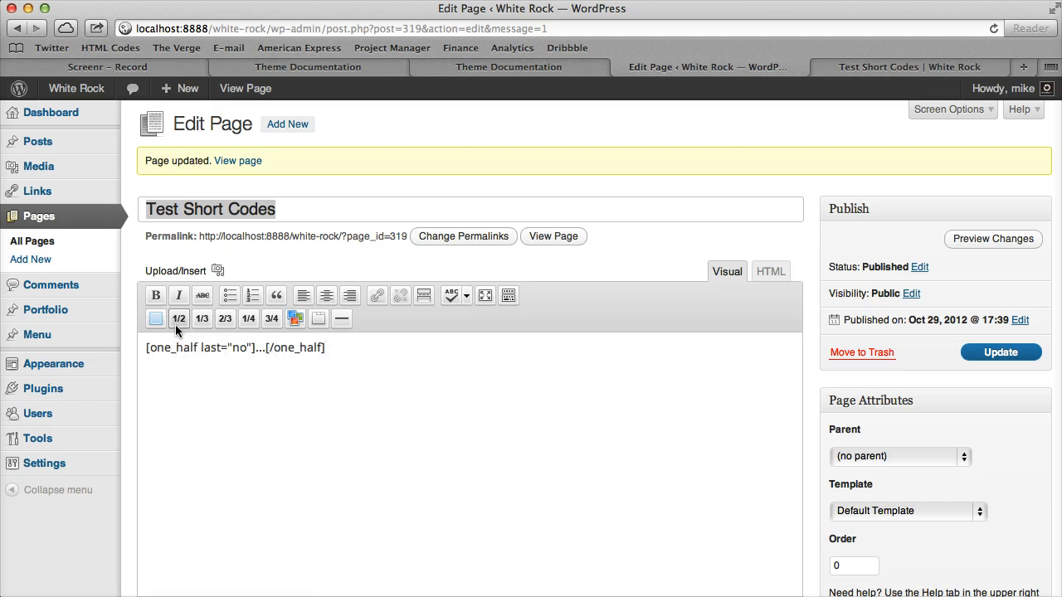
left_click(178, 321)
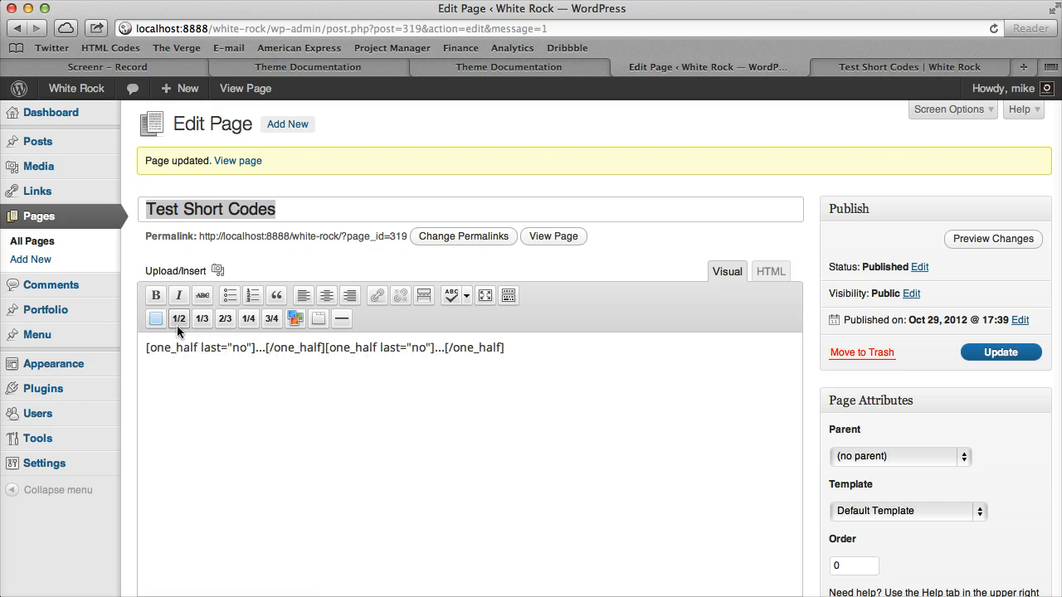
left_click(269, 349)
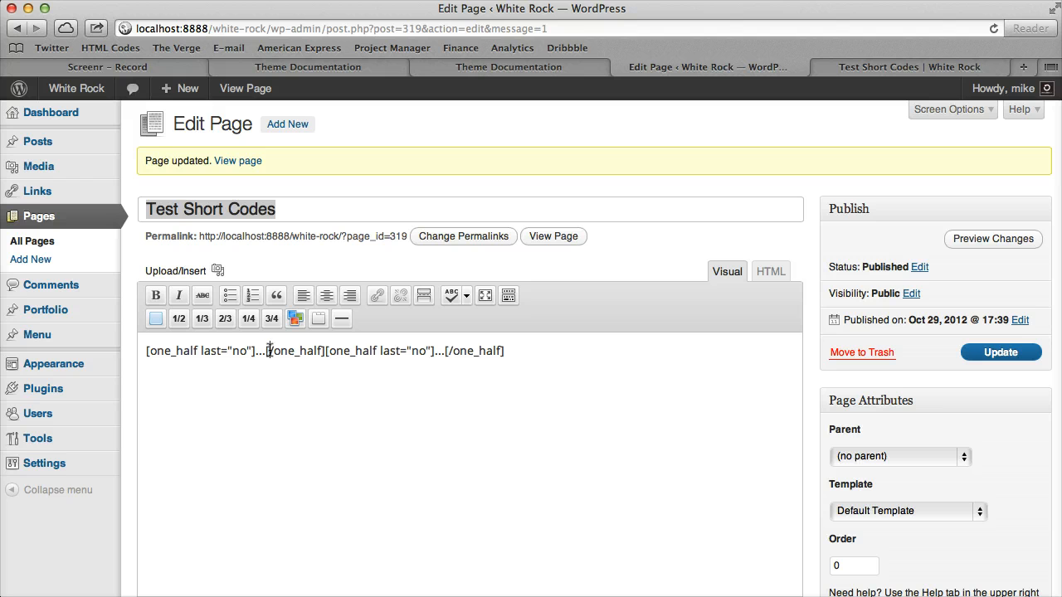
key("BackSpace")
key("BackSpace")
key("BackSpace")
type("1/2")
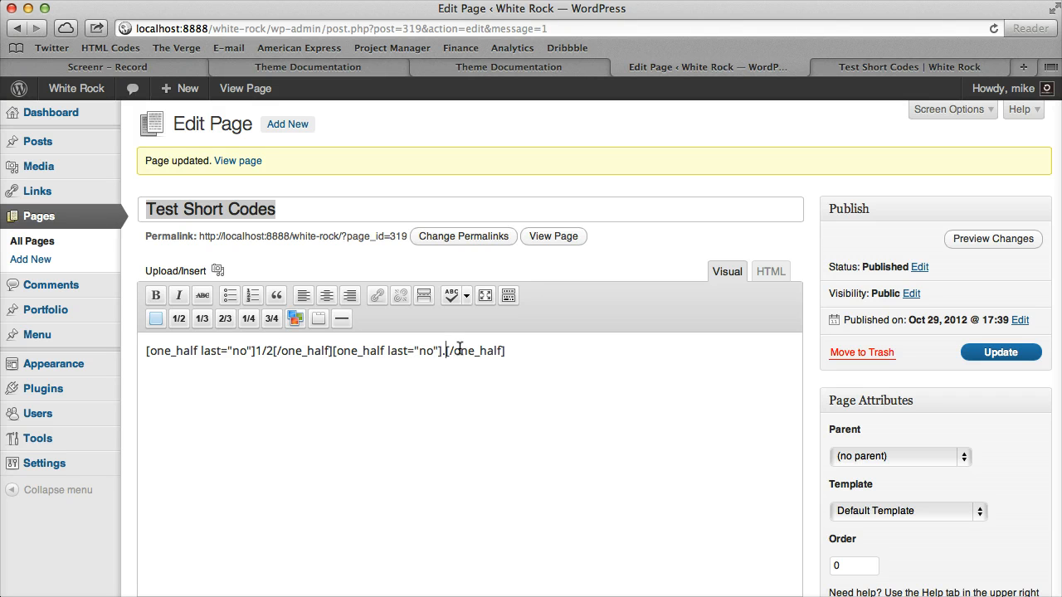
key("BackSpace")
key("BackSpace")
key("BackSpace")
type("1/2")
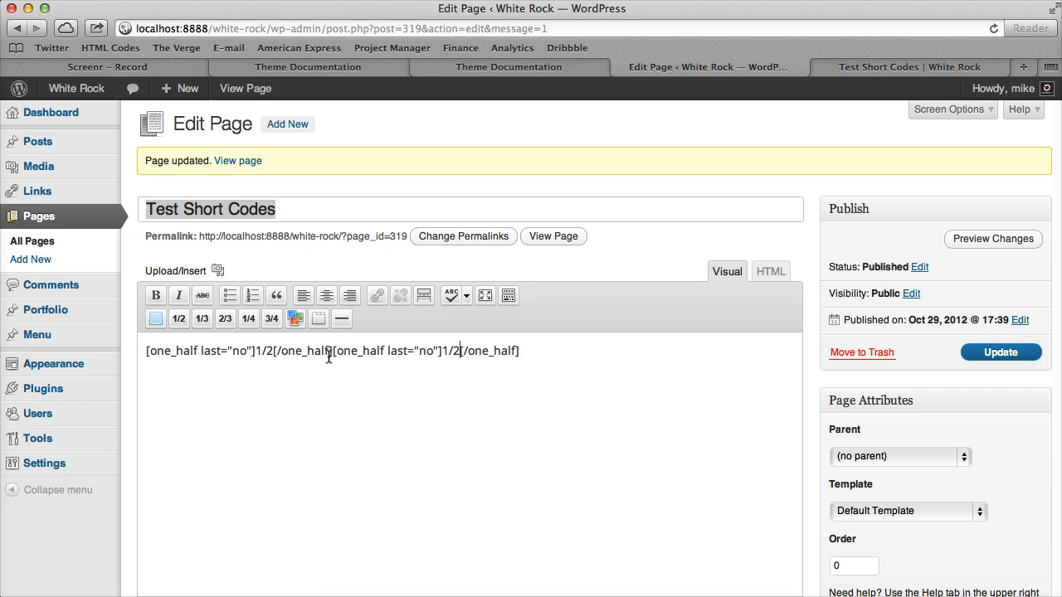
- Set the last attribute of the second one_half shortcode to yes
left_click_drag(357, 351, 422, 352)
left_click(437, 351)
type("yes")
left_click_drag(363, 351, 524, 351)
- Update the page with the two half-width columns and reload its live view
left_click(996, 352)
left_click(965, 65)
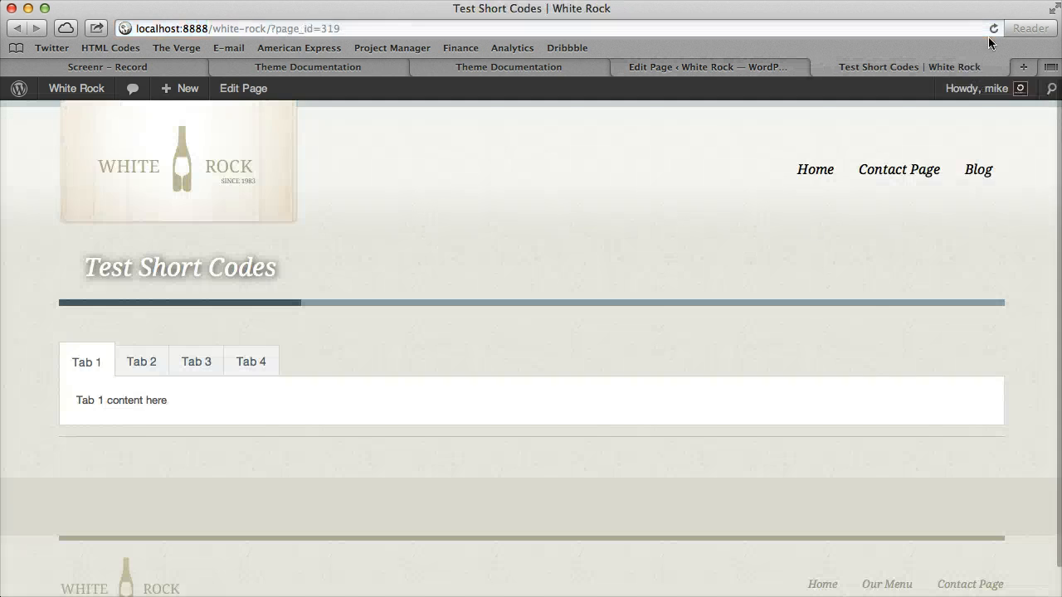
key("super+r")
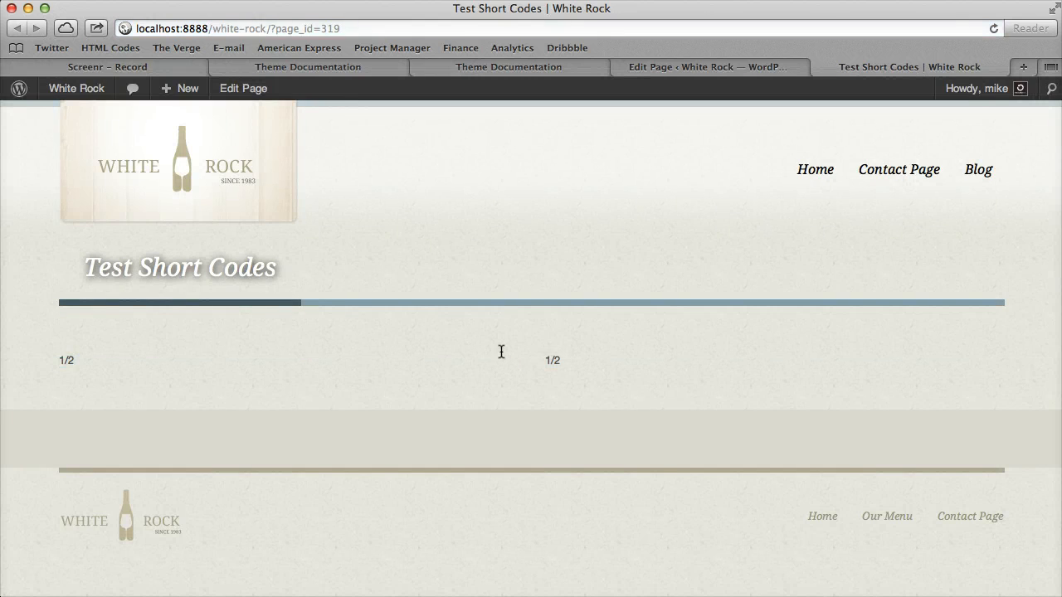
- Return to the page editor and insert four one_fourth column shortcodes below the half-width columns
left_click(737, 67)
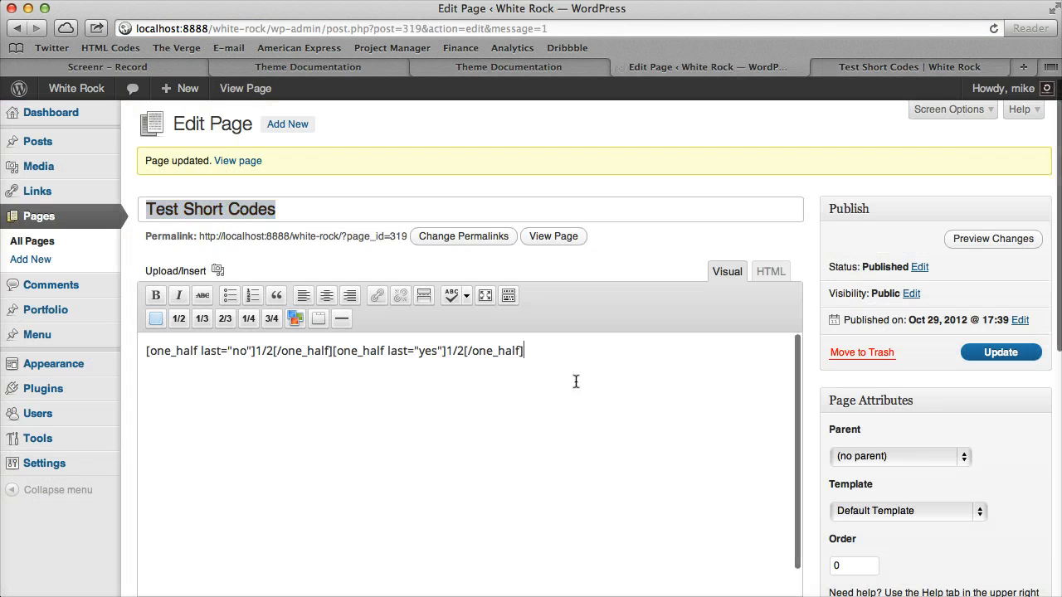
left_click(248, 322)
left_click(249, 322)
left_click(248, 322)
left_click(248, 322)
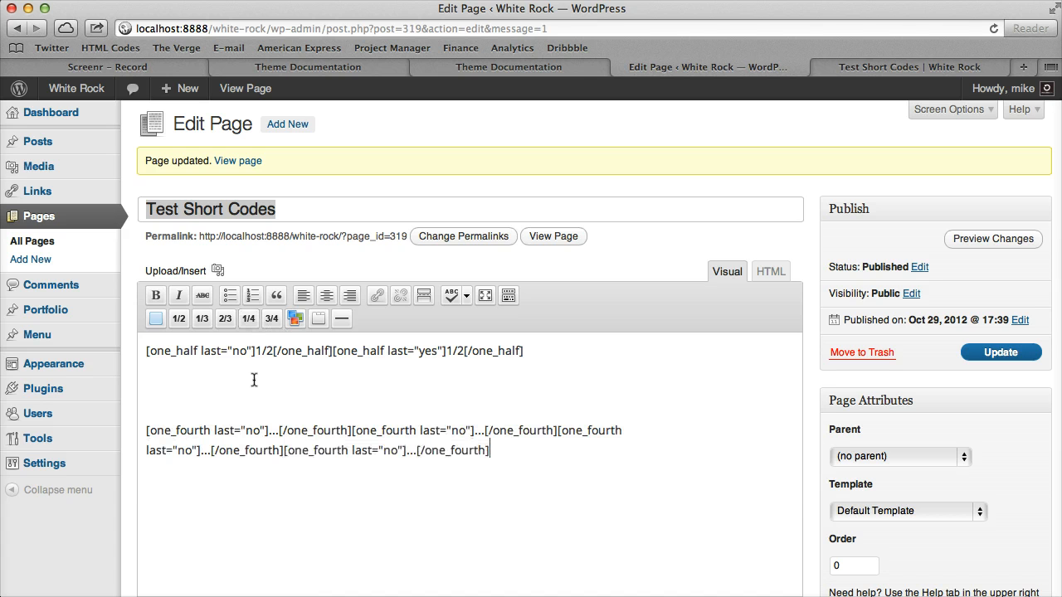
- Replace the placeholder dots in the first and second one_fourth shortcodes with 1/4
double_click(277, 434)
key("BackSpace")
type("1/4")
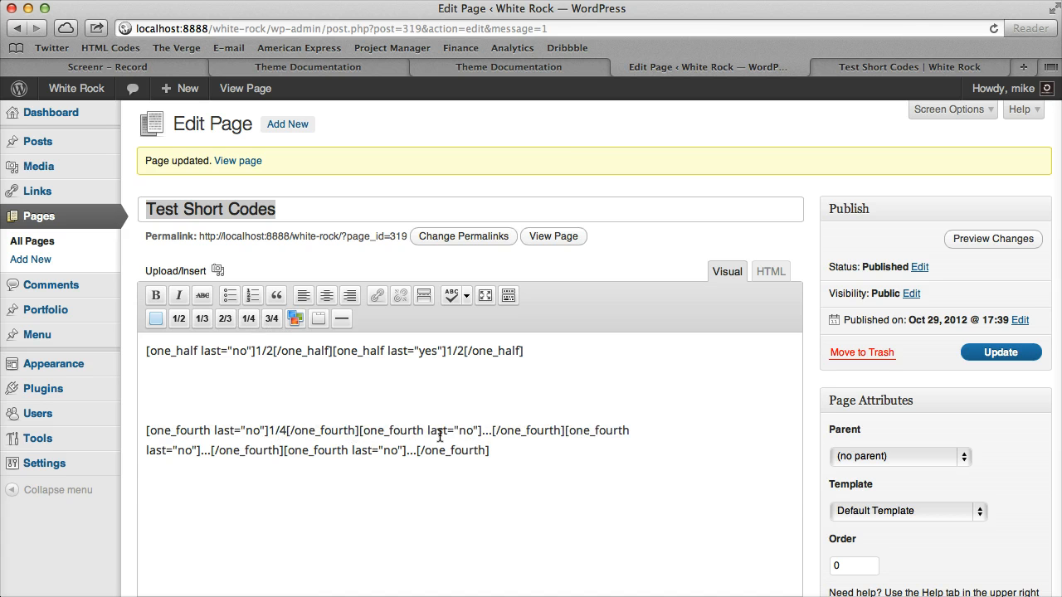
double_click(486, 430)
key("BackSpace")
type("1/4")
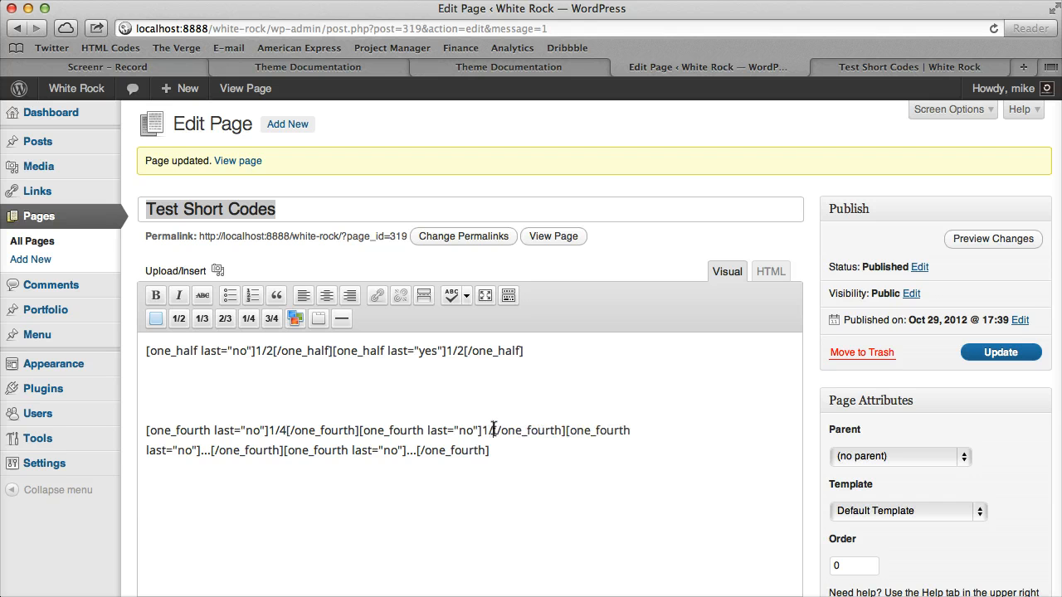
type("4")
- Replace the placeholder dots in the third and fourth one_fourth shortcodes with 1/4
double_click(204, 450)
key("BackSpace")
type("1/4[/one_fourth")
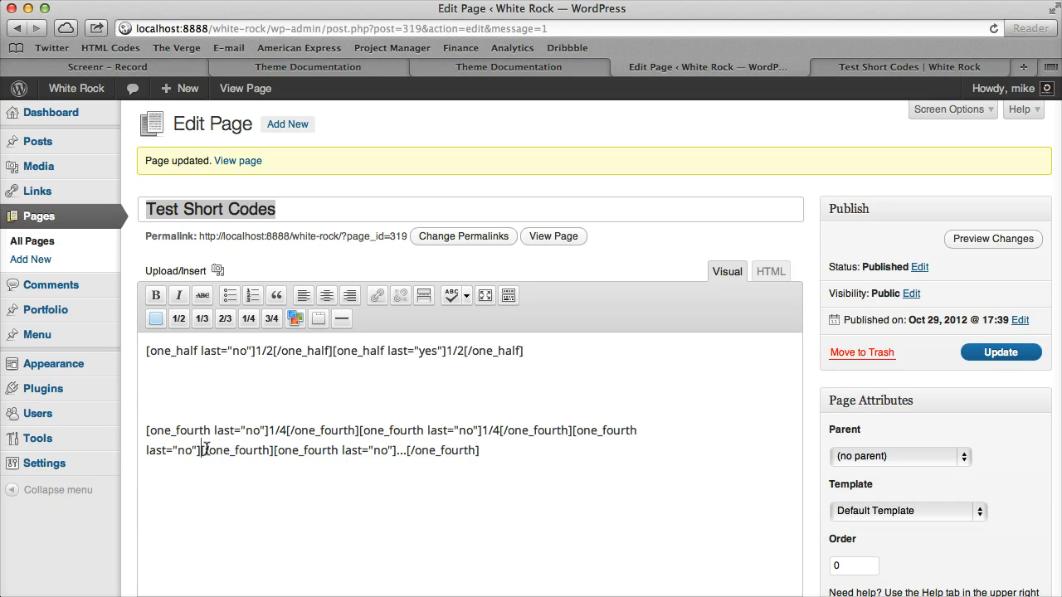
left_click(422, 450)
key("BackSpace")
key("BackSpace")
key("BackSpace")
type("1/4")
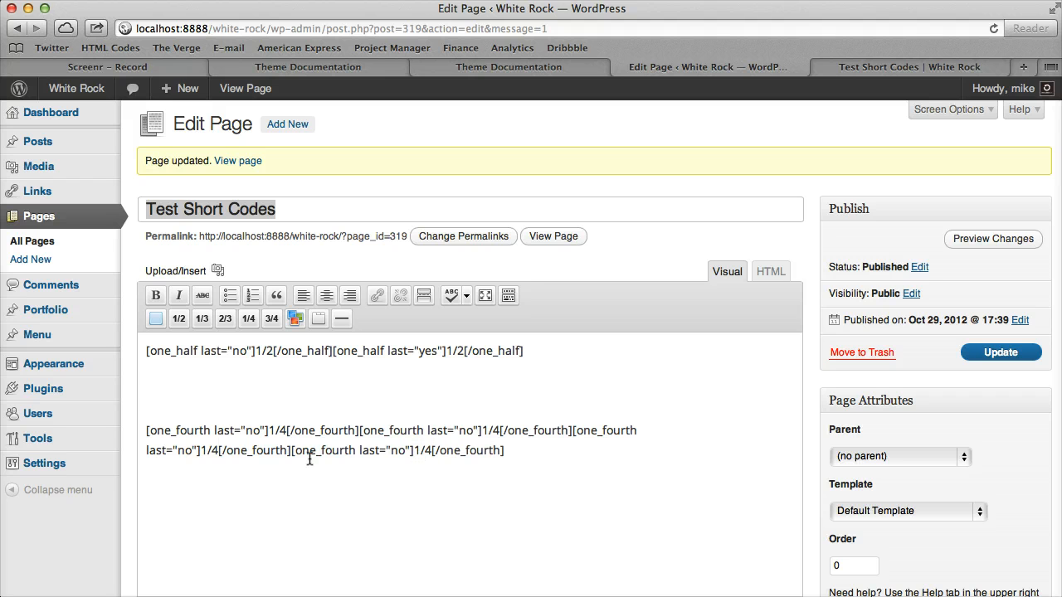
- Set the last attribute of the fourth one_fourth shortcode to yes
left_click_drag(334, 452, 410, 452)
double_click(398, 451)
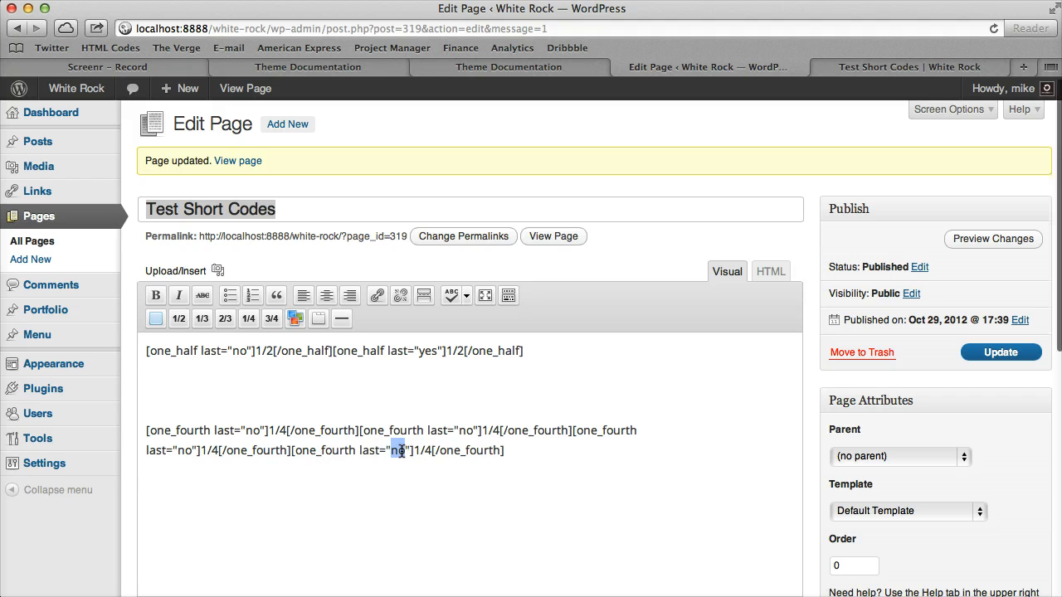
type("yes")
- Update the page with the four quarter-width columns and reload its live view
left_click(1001, 352)
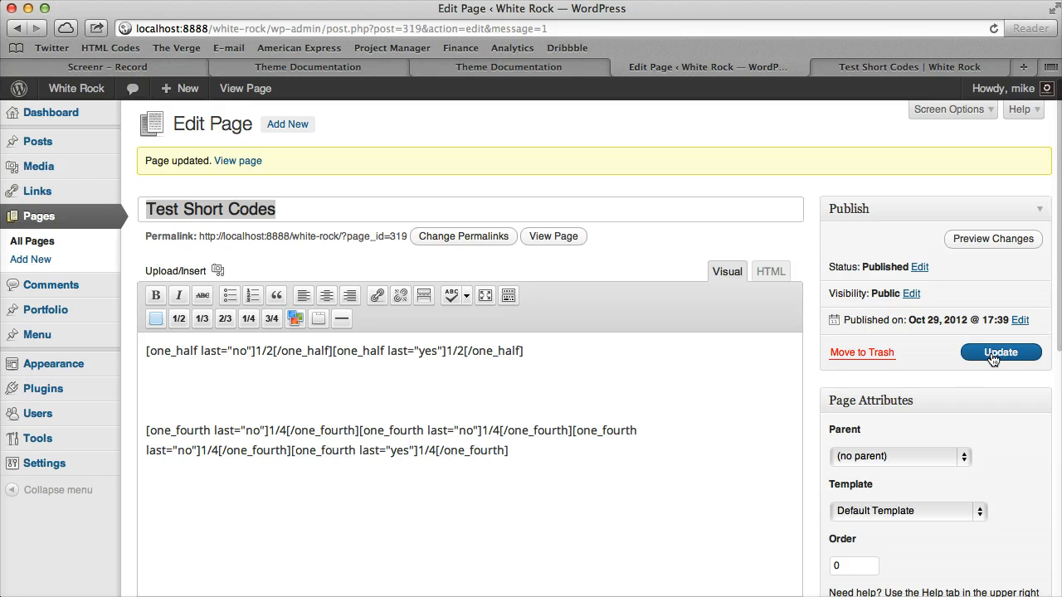
left_click(964, 67)
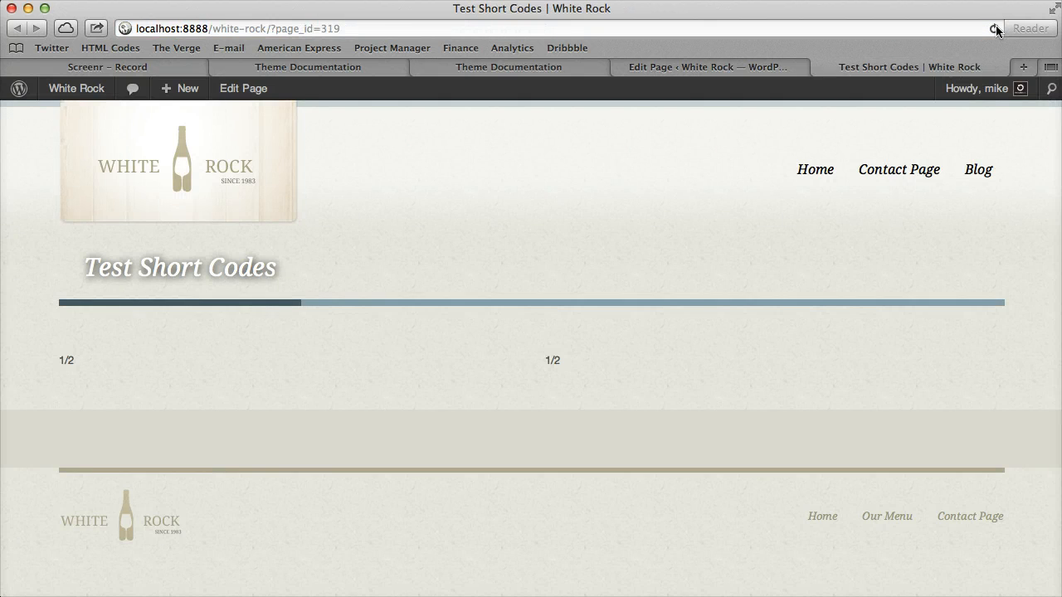
left_click(994, 28)
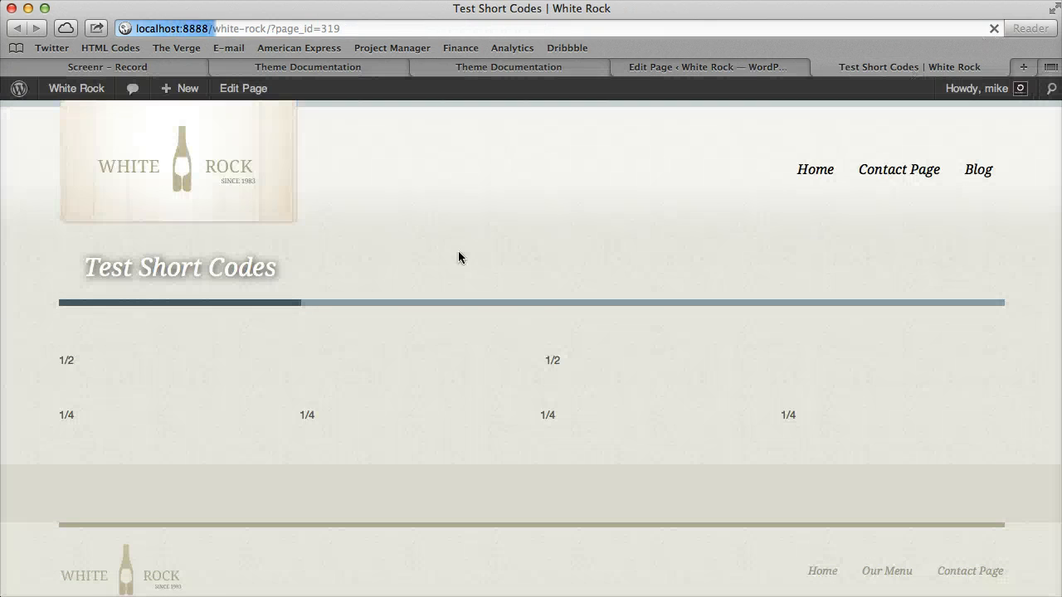
- Return to the page editor and insert one one_half and two one_fourth shortcodes below the quarter-width columns
left_click(749, 67)
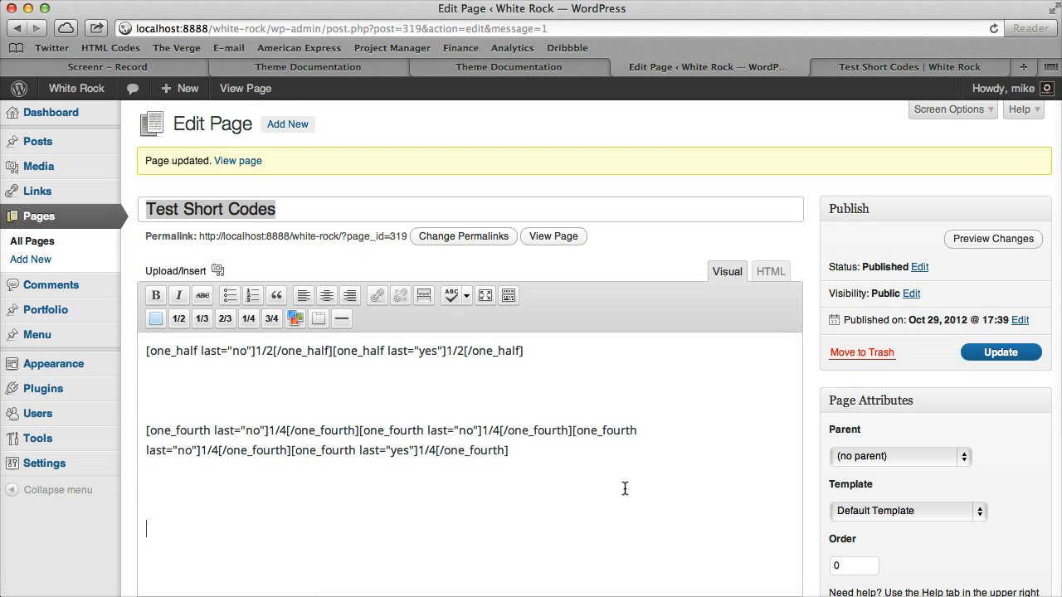
scroll(578, 434, "down", 3)
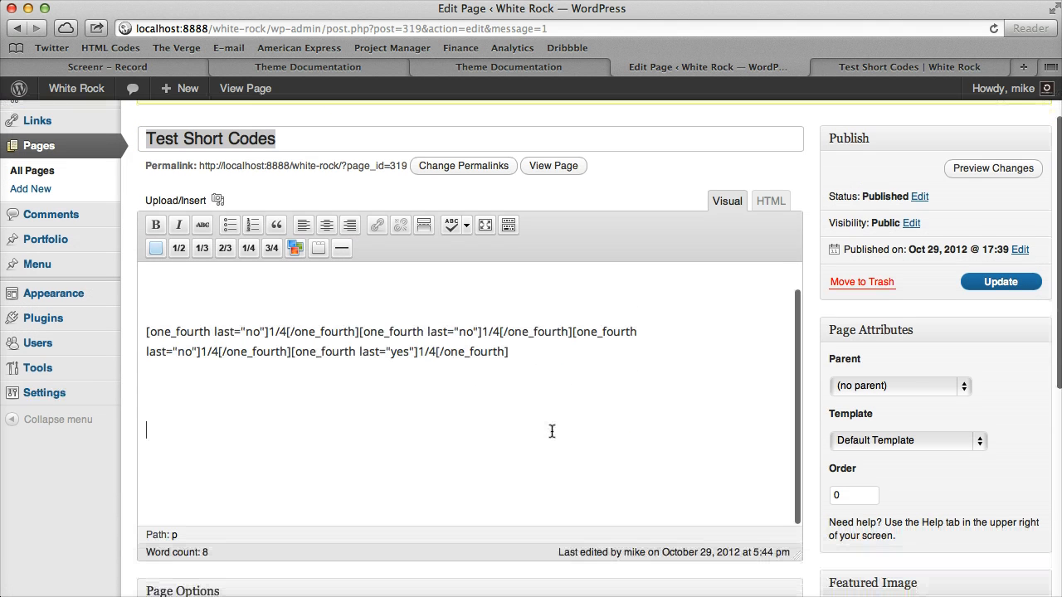
left_click(181, 247)
left_click(250, 248)
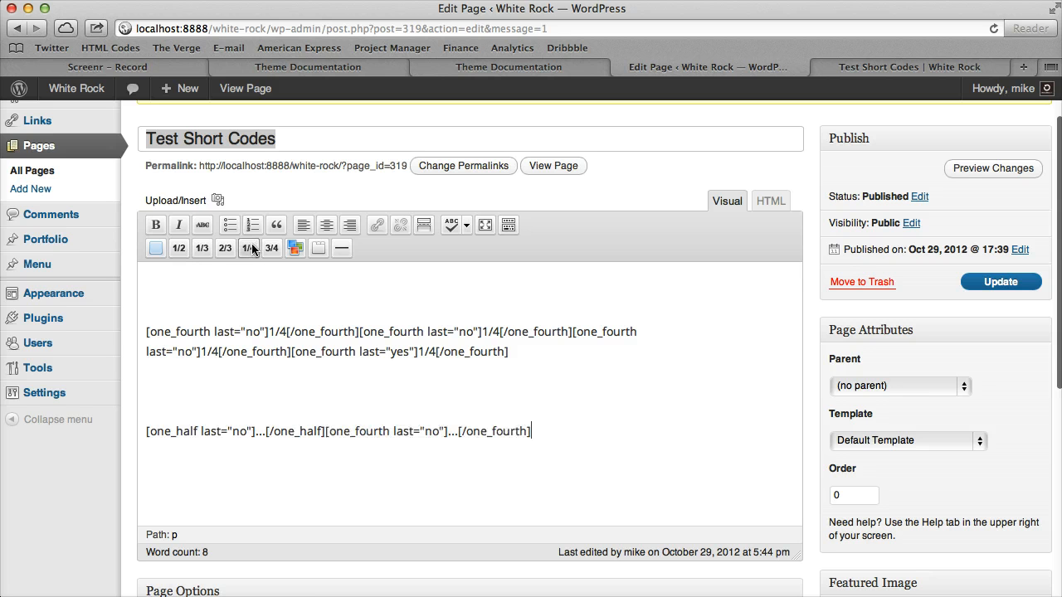
left_click(250, 248)
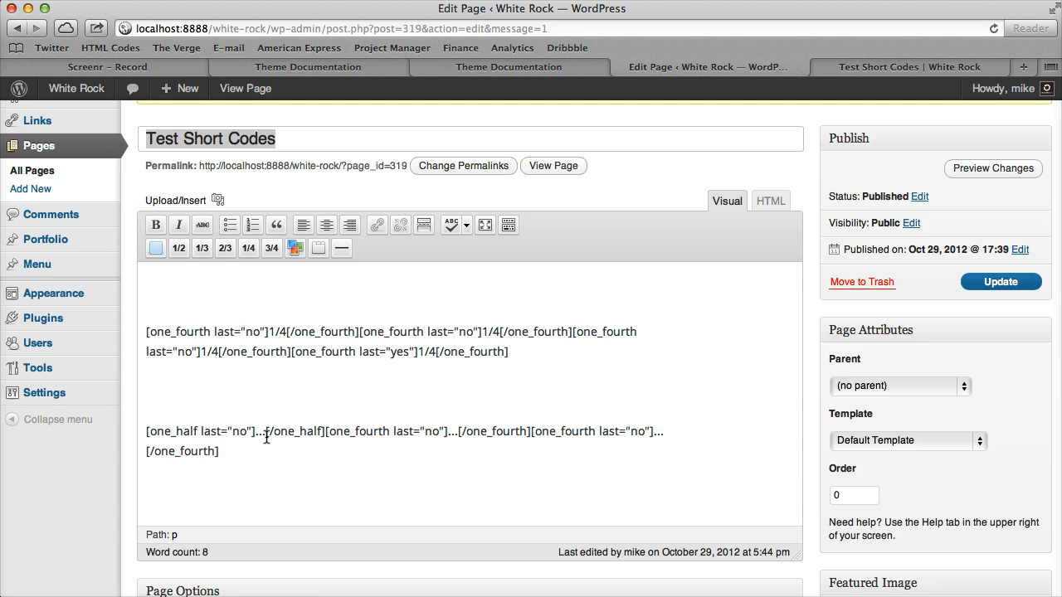
- Replace the placeholder dots in the new one_half shortcode of the third row with 1/2
key("BackSpace")
key("BackSpace")
key("BackSpace")
type("1/2")
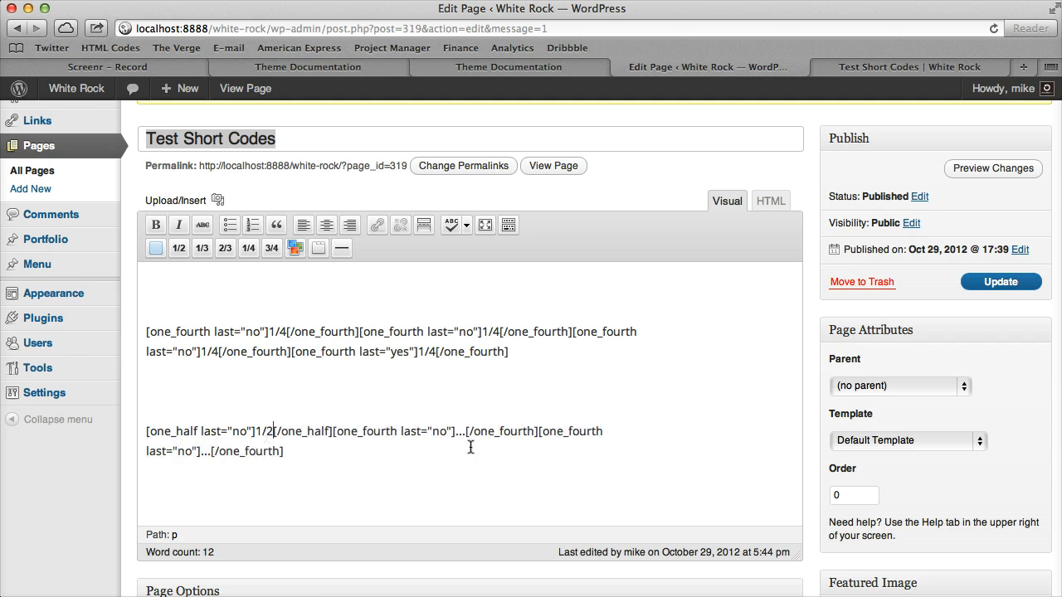
- Replace the placeholder dots in both one_fourth shortcodes of the third row with 1/4
left_click(466, 431)
key("BackSpace")
key("BackSpace")
key("BackSpace")
type("1/4")
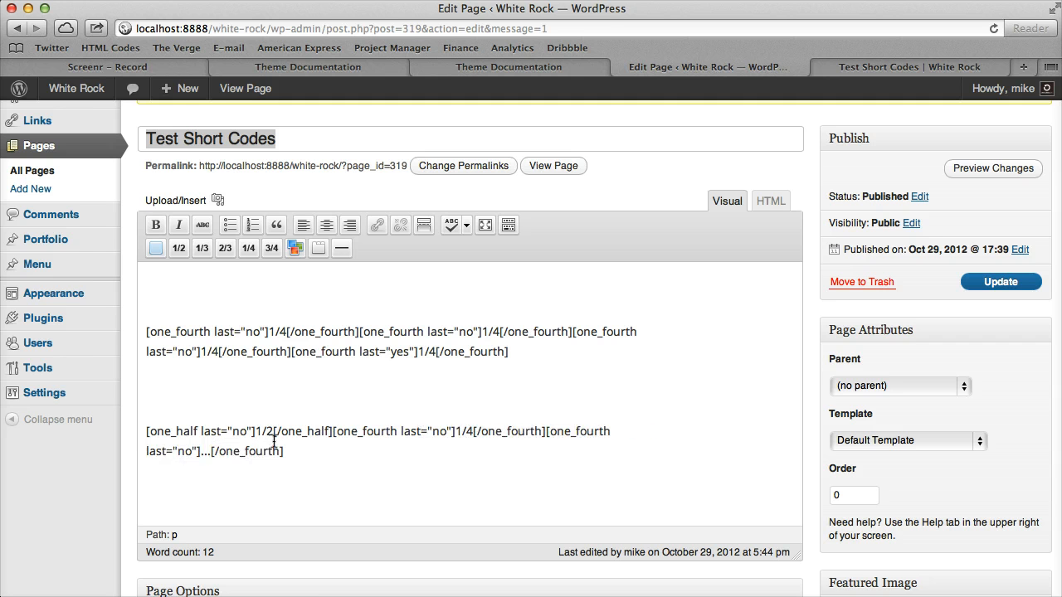
left_click_drag(211, 459, 218, 449)
key("BackSpace")
key("BackSpace")
key("BackSpace")
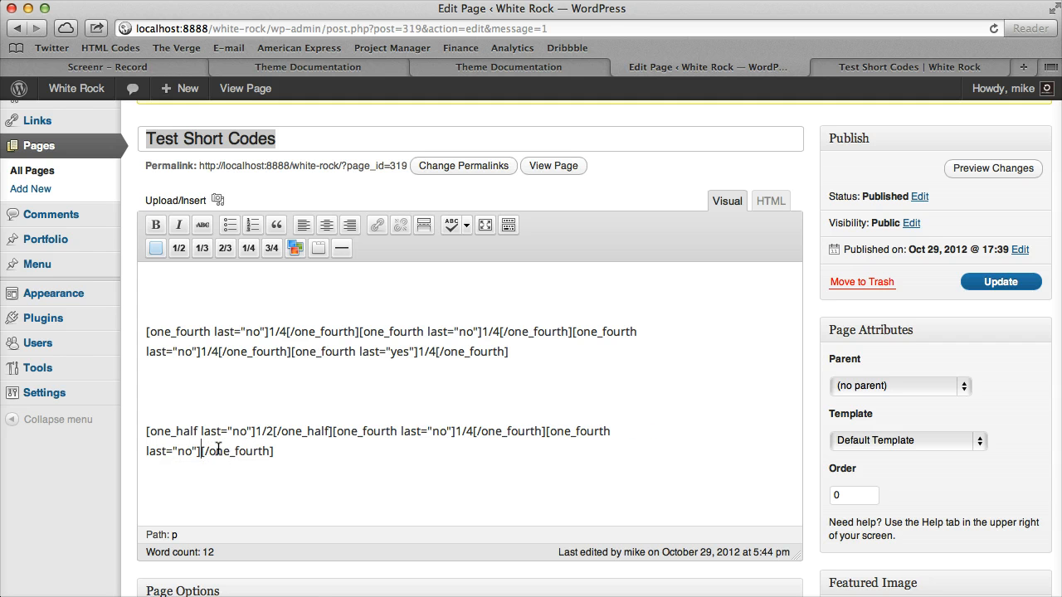
type("1/4")
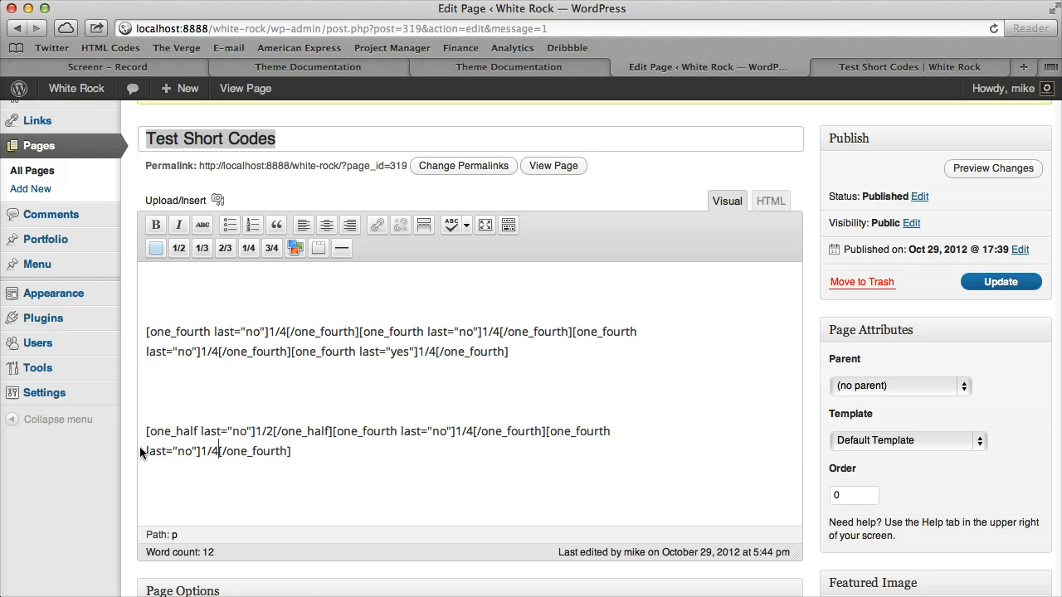
- Set the last attribute of the final one_fourth shortcode in the third row to yes
left_click_drag(151, 451, 648, 428)
left_click(185, 450)
double_click(185, 451)
type("yes")
left_click(359, 462)
left_click(552, 460)
- Update the page with the mixed half- and quarter-width row and check it in the reloaded live view
left_click(1016, 282)
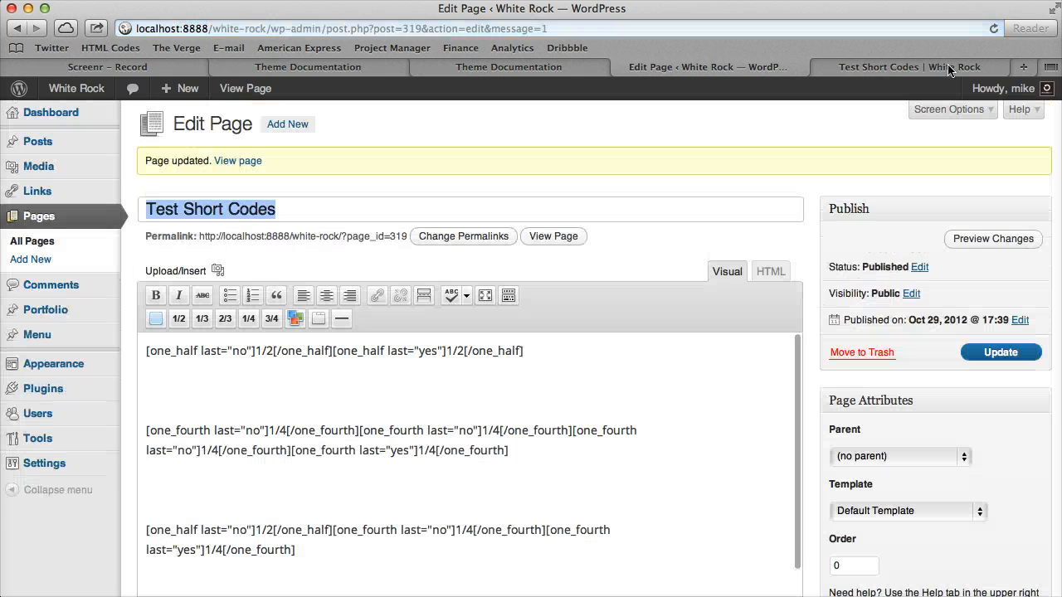
left_click(909, 67)
left_click(994, 28)
scroll(673, 246, "down", 2)
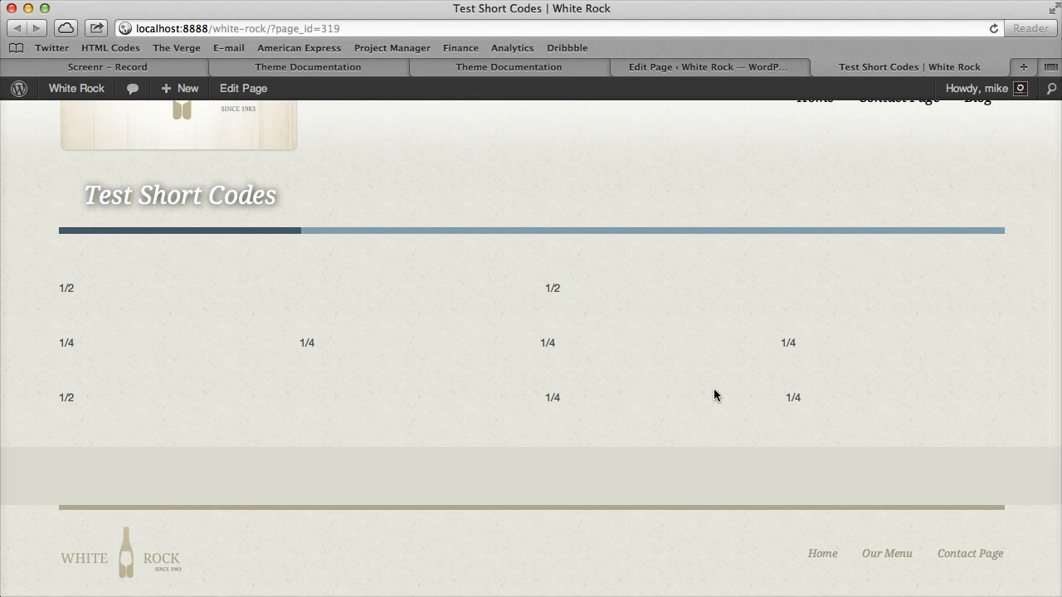
- Return to the page editor and select all three rows of column shortcodes
left_click(702, 65)
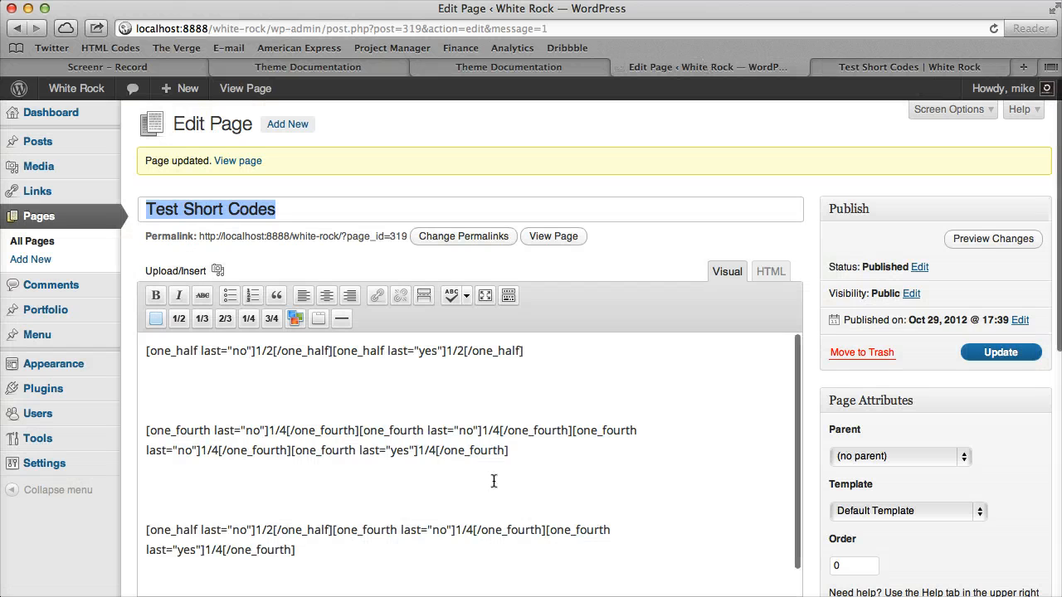
left_click_drag(417, 559, 143, 329)
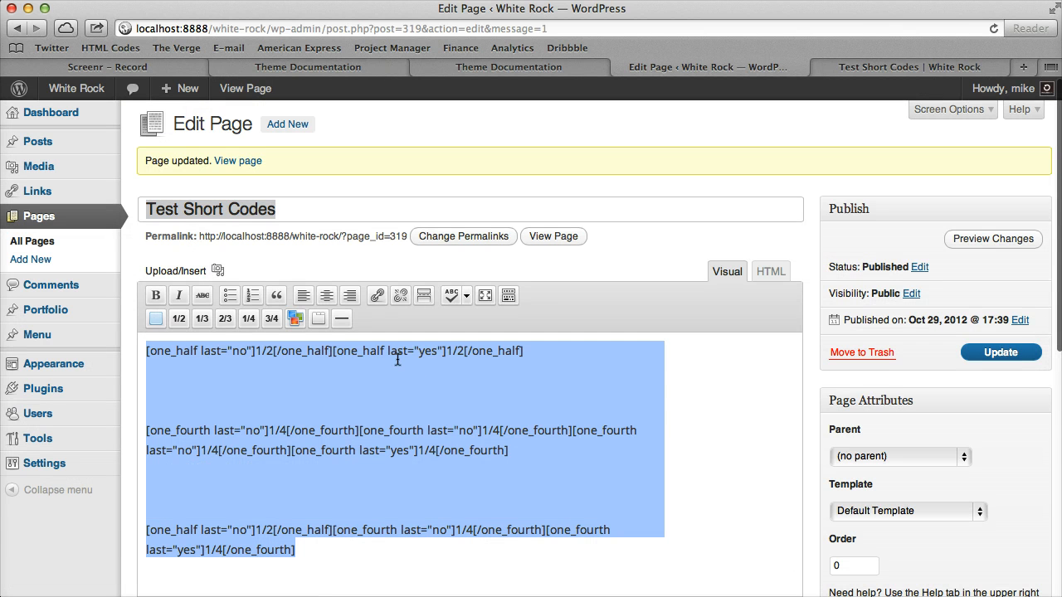